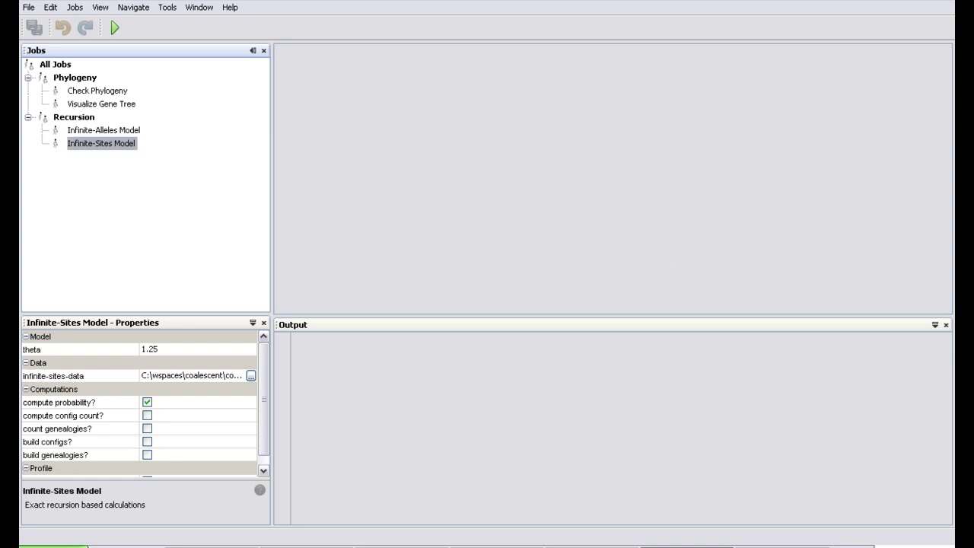
View the application's About information with its product version, and close it
{"action": "left_click", "coordinate": [230, 8]}
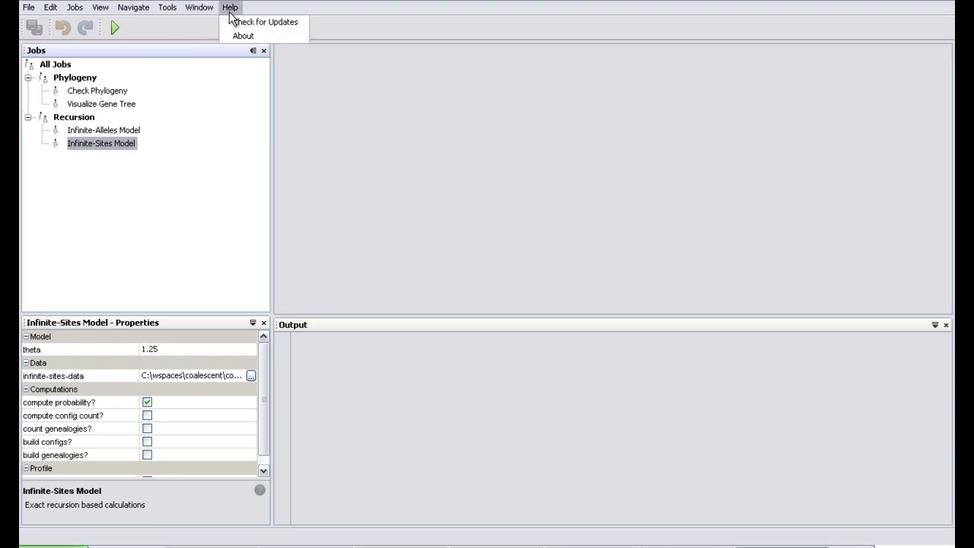
{"action": "left_click", "coordinate": [243, 37]}
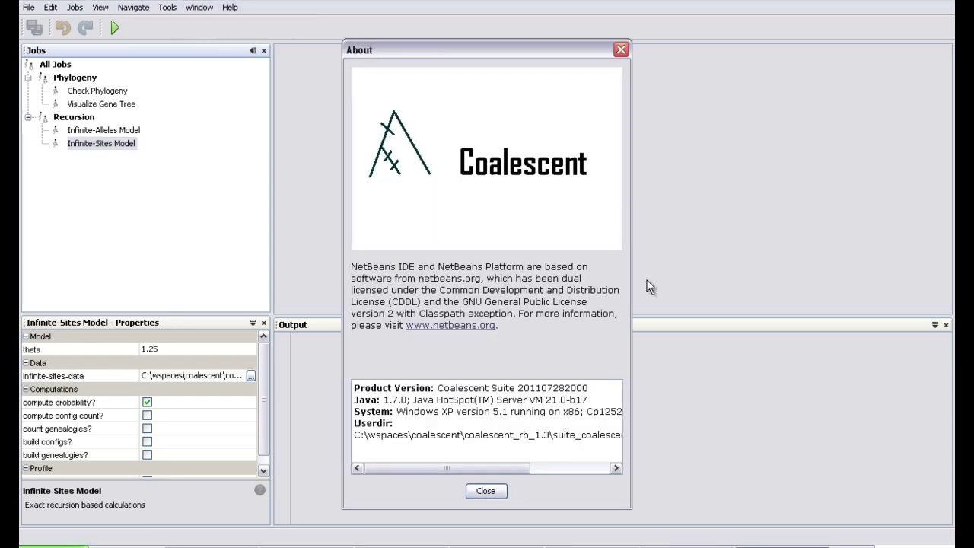
{"action": "left_click", "coordinate": [621, 50]}
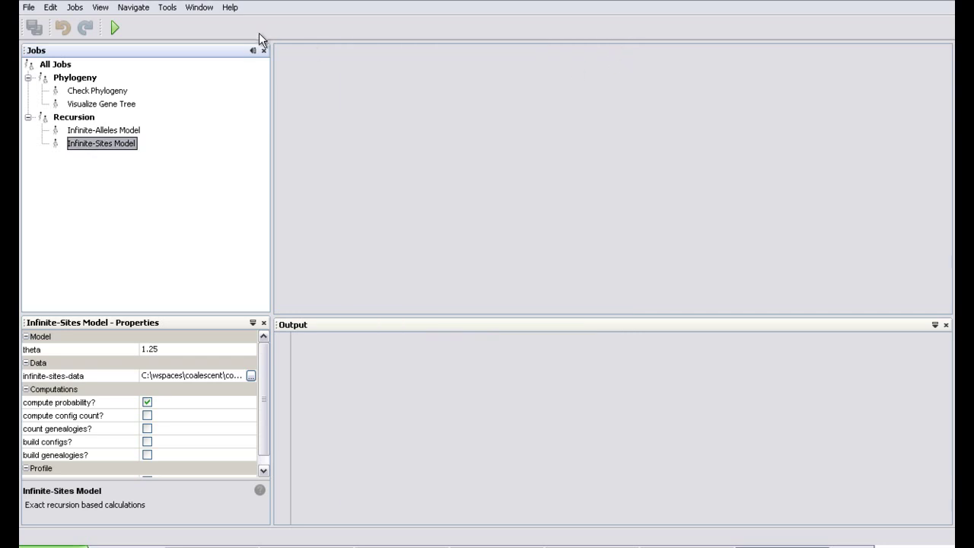
Check for application updates and close the plugin installer
{"action": "left_click", "coordinate": [233, 10]}
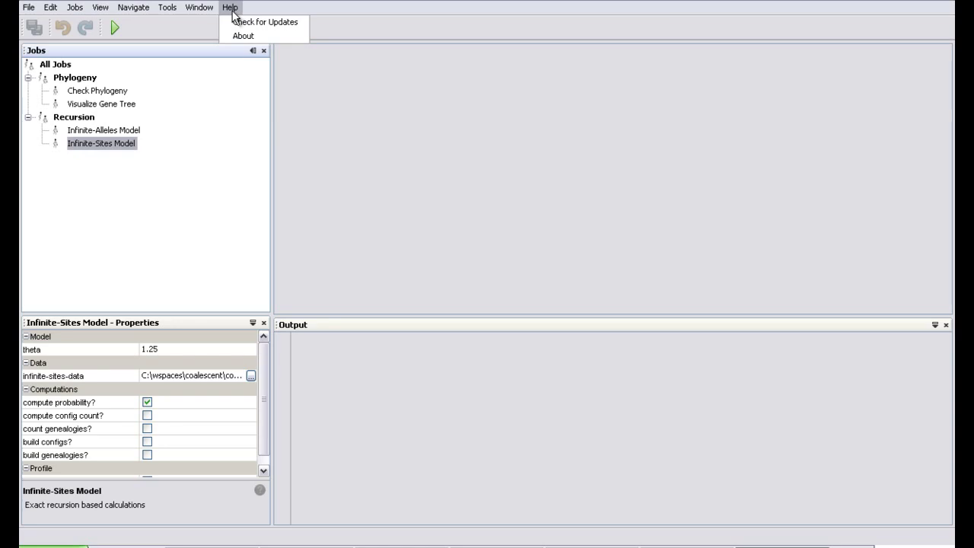
{"action": "left_click", "coordinate": [237, 23]}
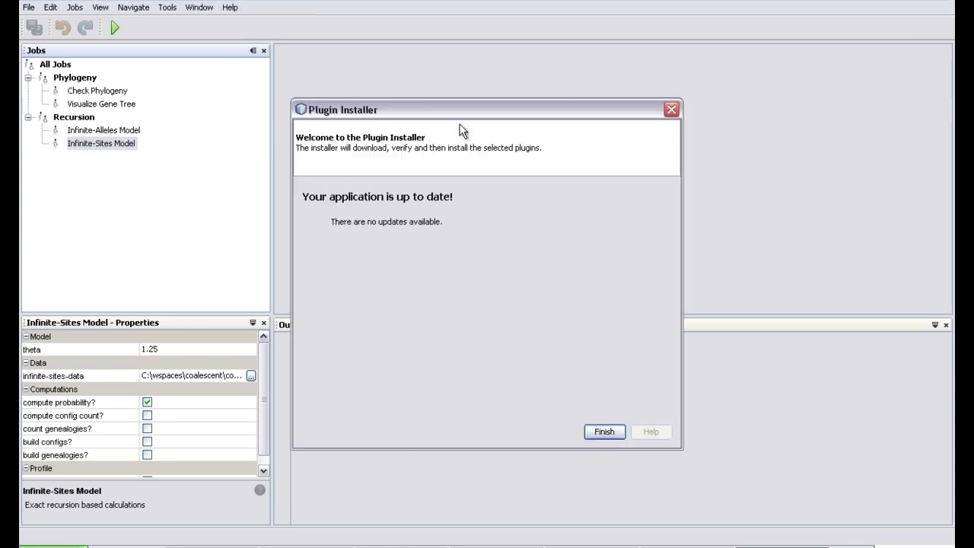
{"action": "left_click", "coordinate": [671, 110]}
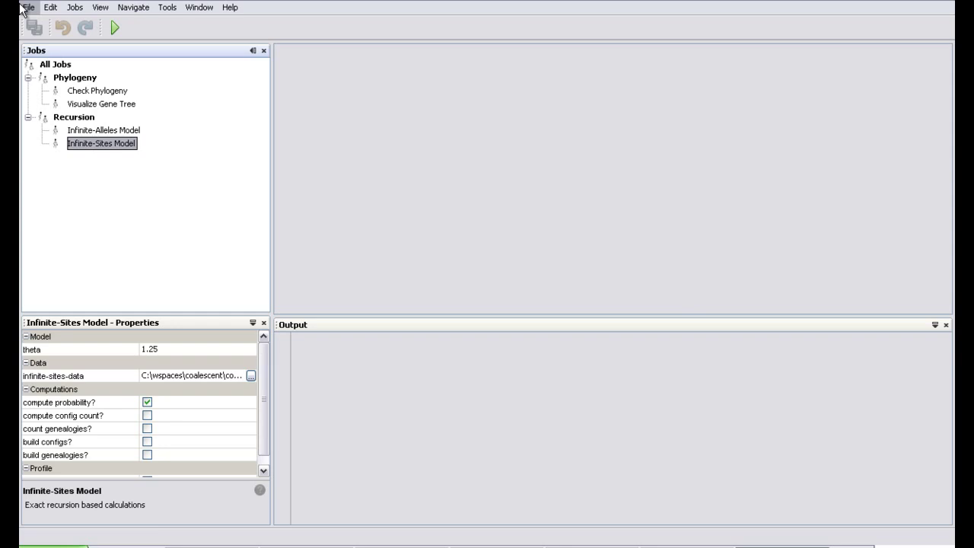
{"action": "left_click", "coordinate": [188, 53]}
{"action": "left_click", "coordinate": [175, 9]}
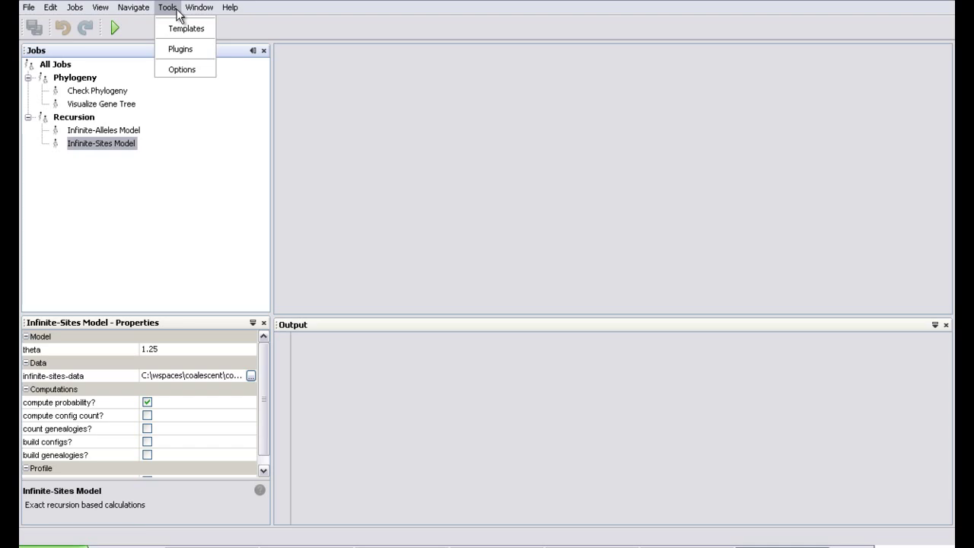
{"action": "left_click", "coordinate": [195, 130]}
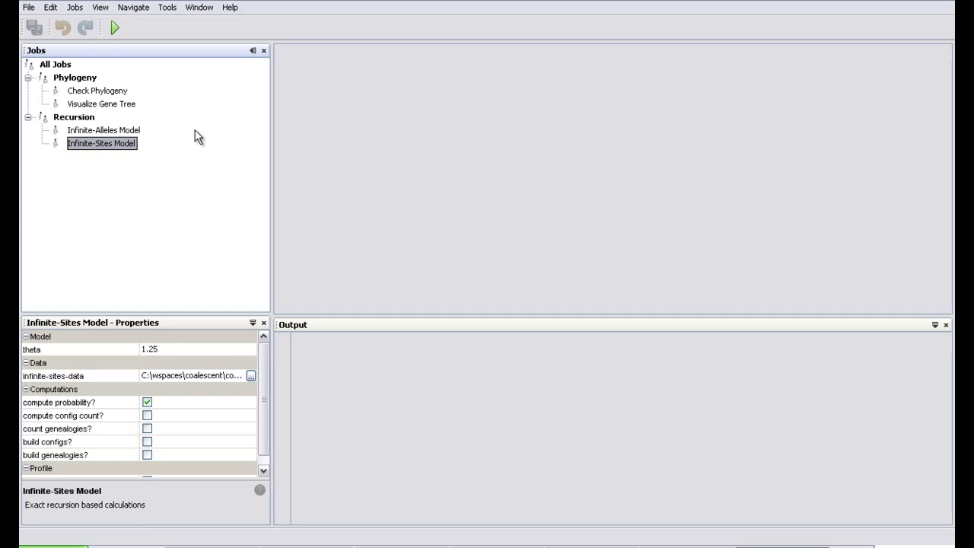
Select the Check Phylogeny job and look over the jobs list, the job's properties and the output area
{"action": "left_click", "coordinate": [99, 94]}
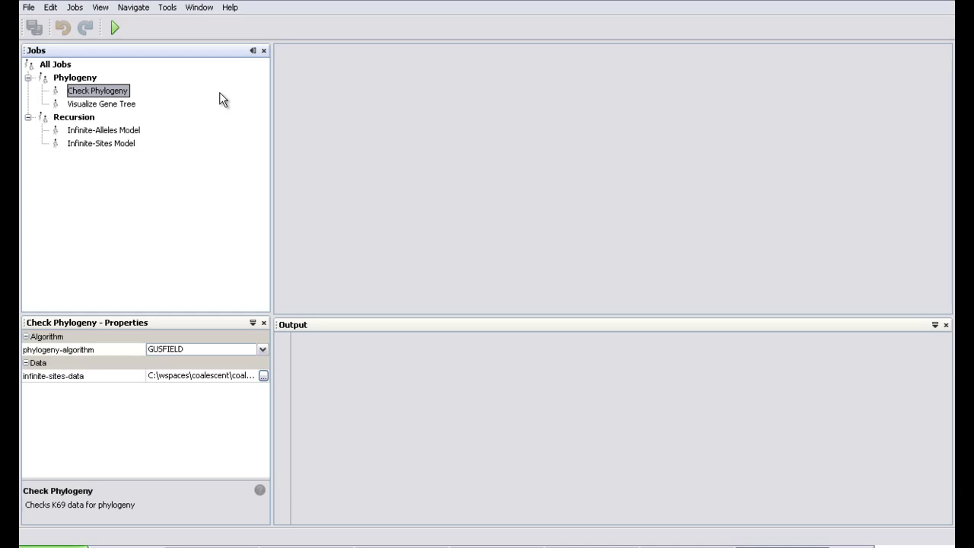
{"action": "left_click", "coordinate": [87, 52]}
{"action": "left_click", "coordinate": [182, 322]}
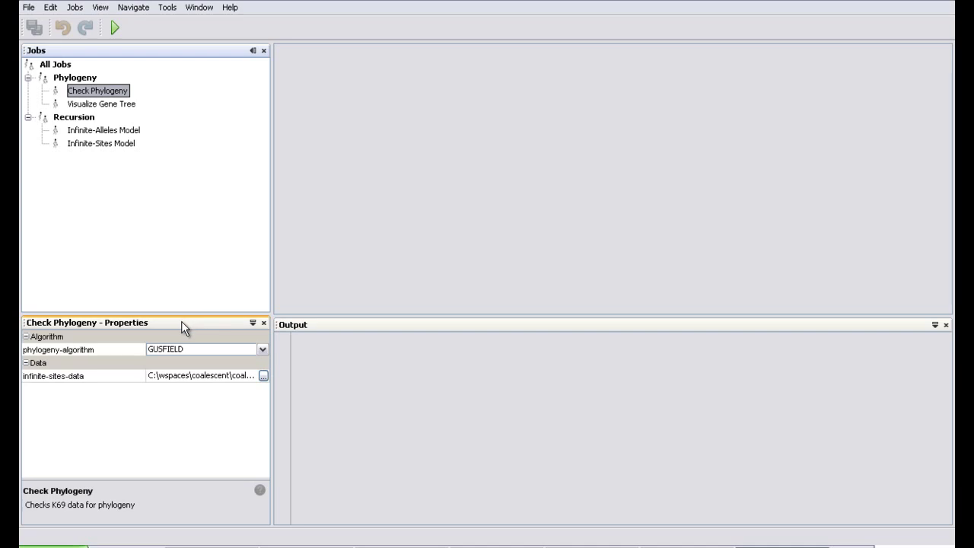
{"action": "left_click", "coordinate": [562, 325]}
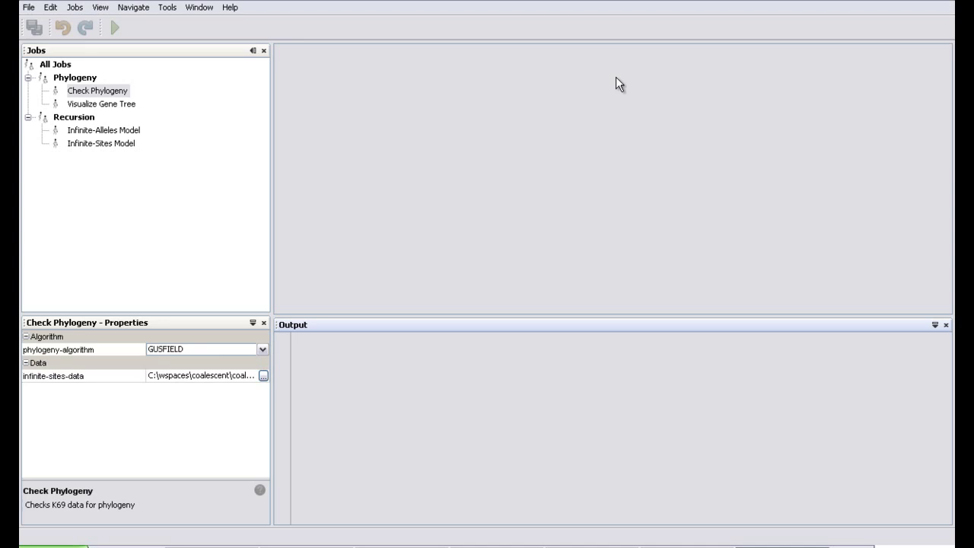
Compare the properties of the phylogeny and recursion jobs, including those shared by the two jobs in each group
{"action": "left_click", "coordinate": [105, 92]}
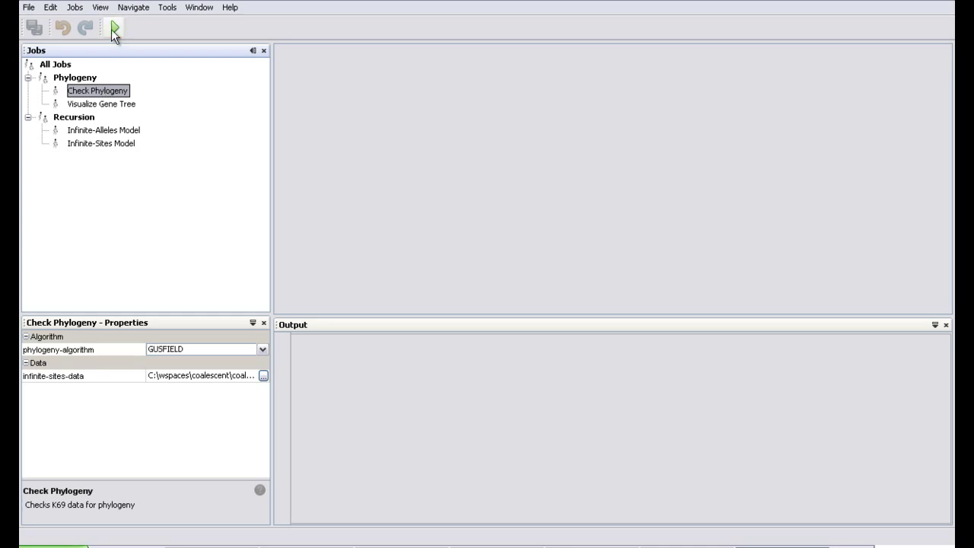
{"action": "left_click", "coordinate": [115, 107], "text": "ctrl"}
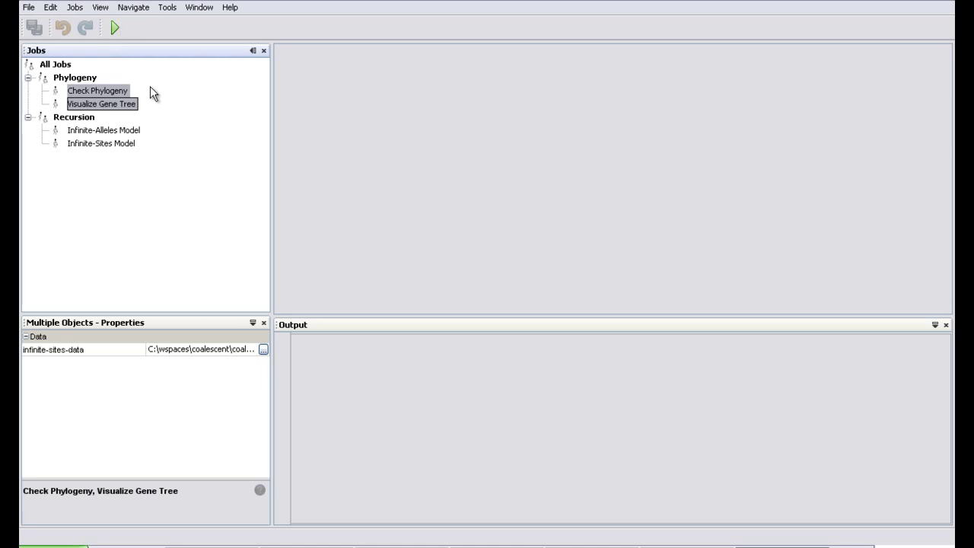
{"action": "left_click", "coordinate": [131, 132]}
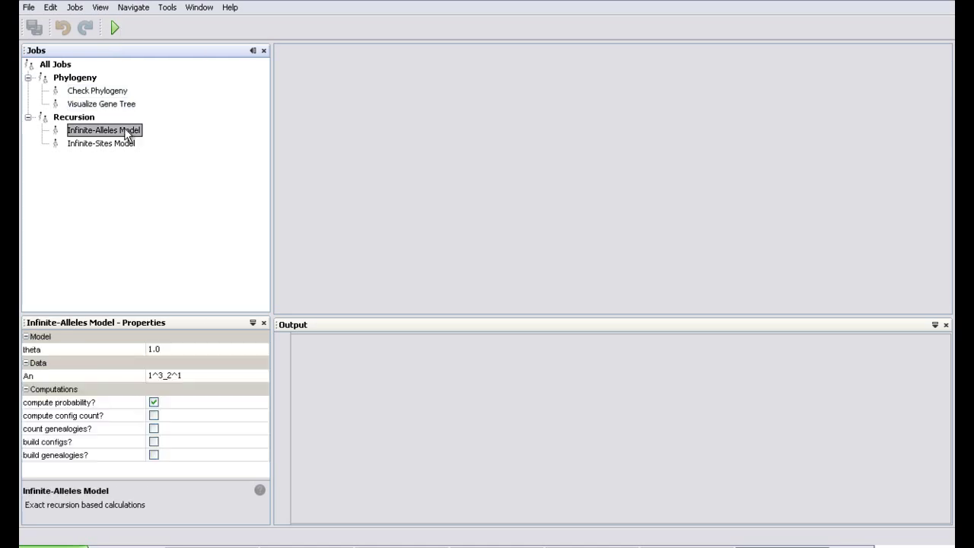
{"action": "left_click", "coordinate": [102, 93]}
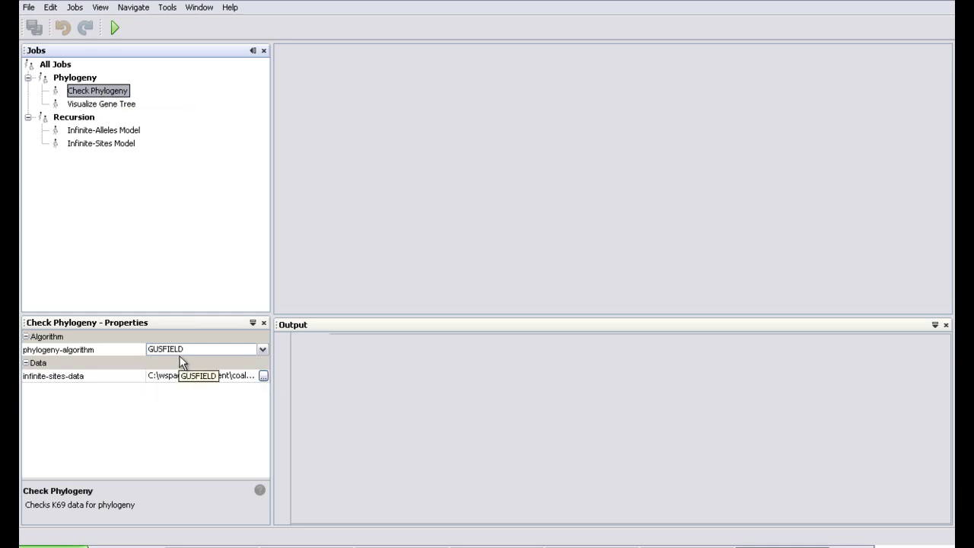
{"action": "left_click", "coordinate": [142, 134]}
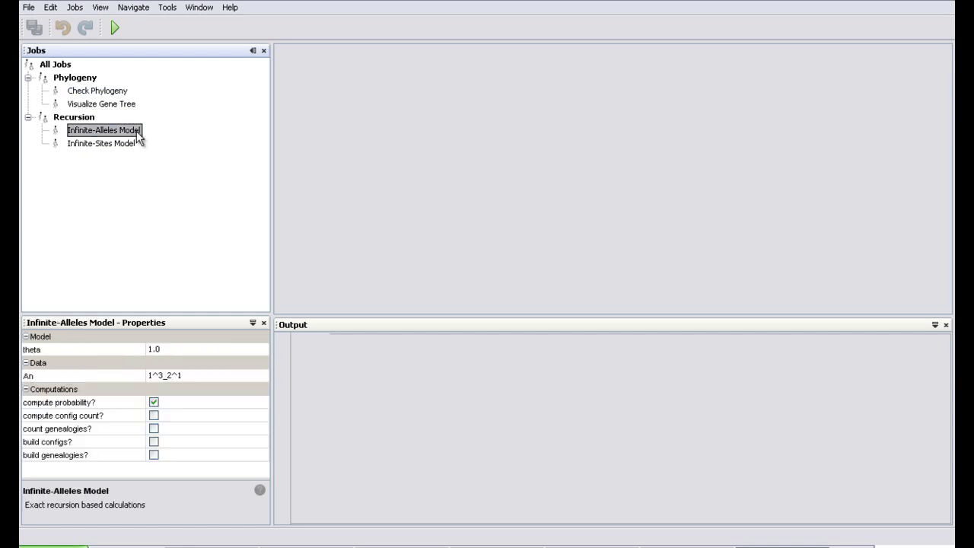
{"action": "left_click", "coordinate": [95, 142], "text": "ctrl"}
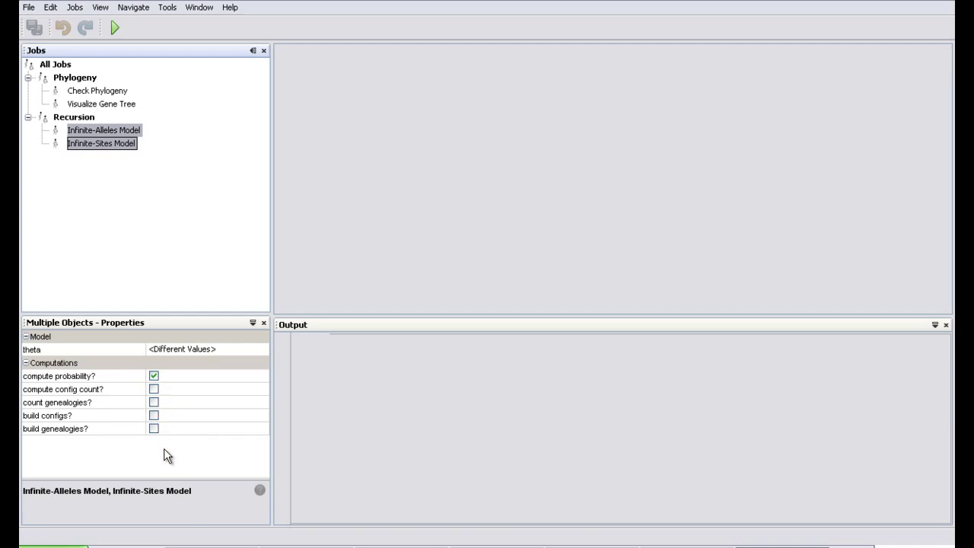
{"action": "left_click", "coordinate": [125, 106]}
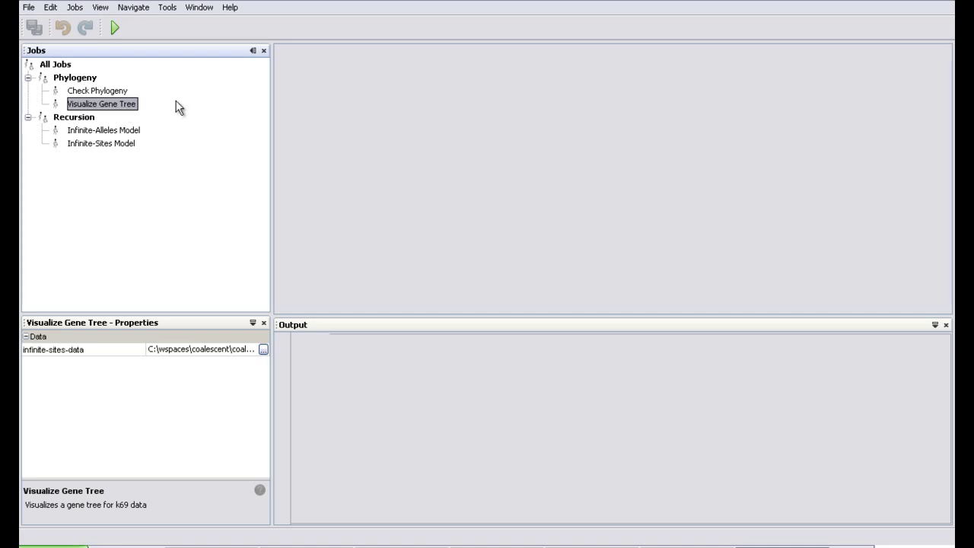
Set the Check Phylogeny job's infinite-sites data to the file gt94_k69_data_freq1.xml
{"action": "left_click", "coordinate": [97, 90]}
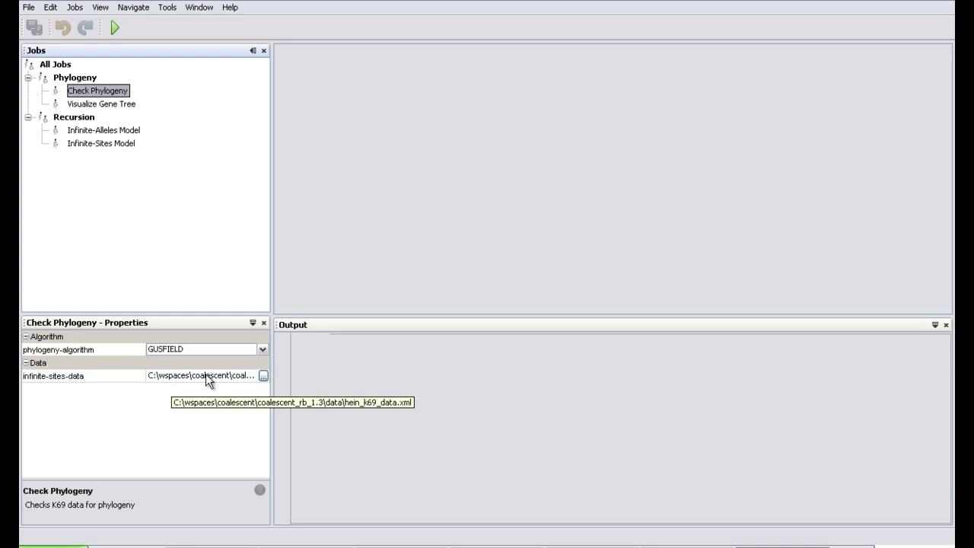
{"action": "left_click", "coordinate": [263, 376]}
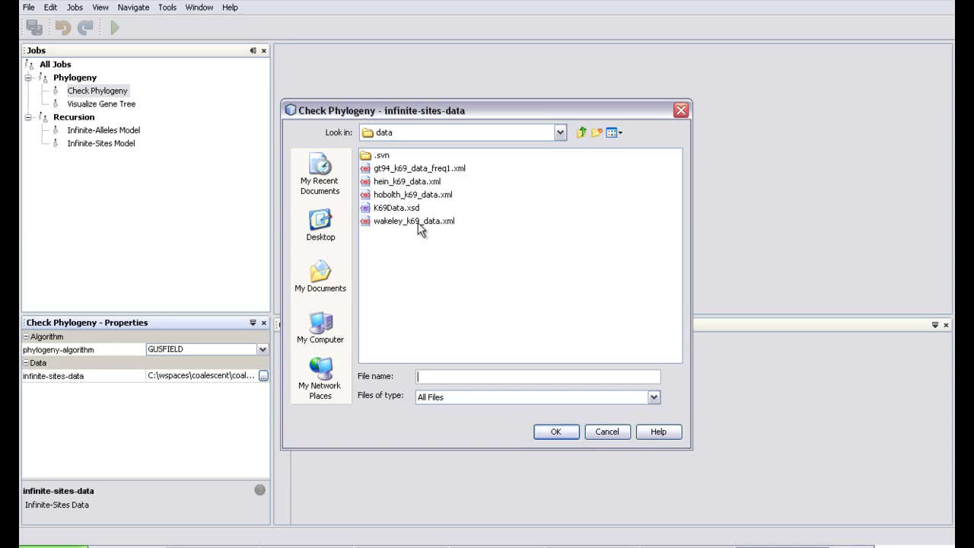
{"action": "left_click", "coordinate": [428, 173]}
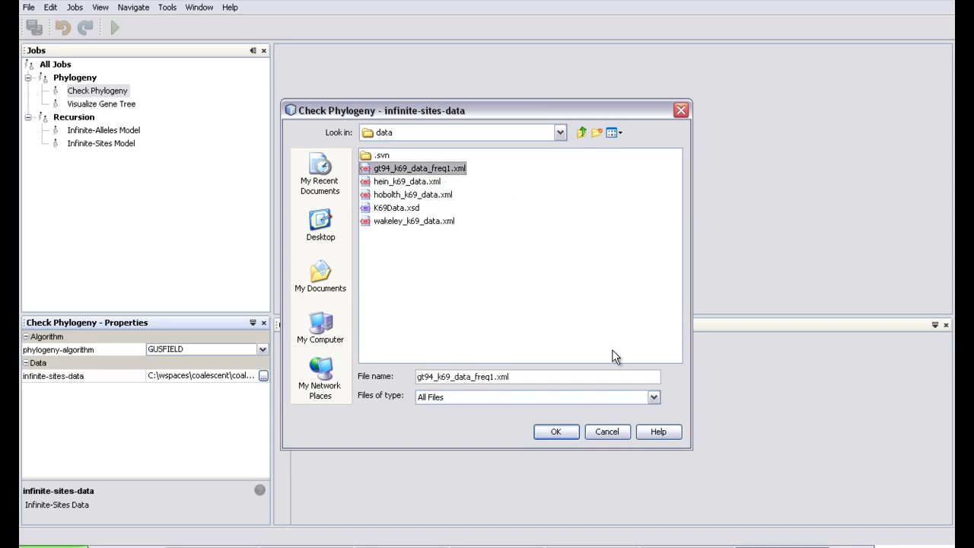
{"action": "left_click", "coordinate": [556, 432]}
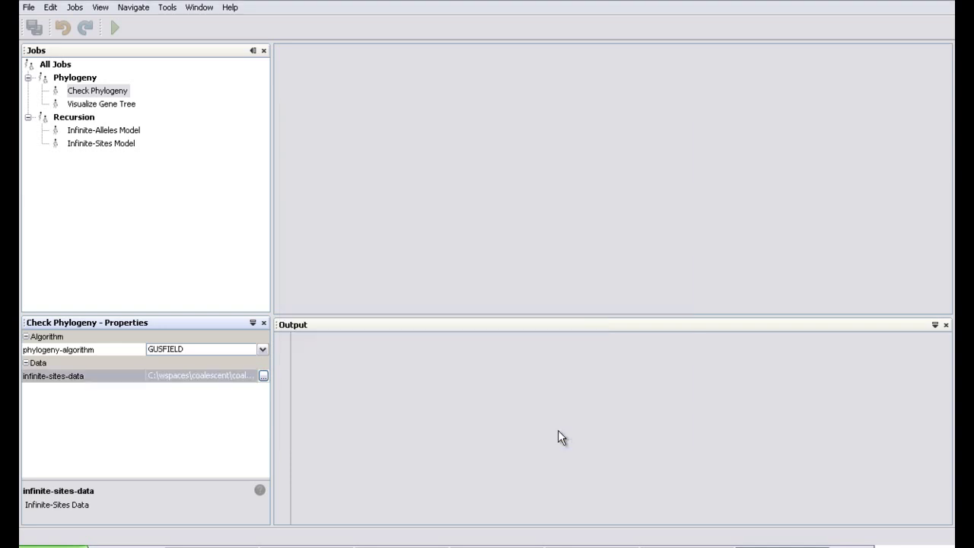
Keep GUSFIELD as the phylogeny algorithm, run the Check Phylogeny job and review its output
{"action": "left_click", "coordinate": [262, 350]}
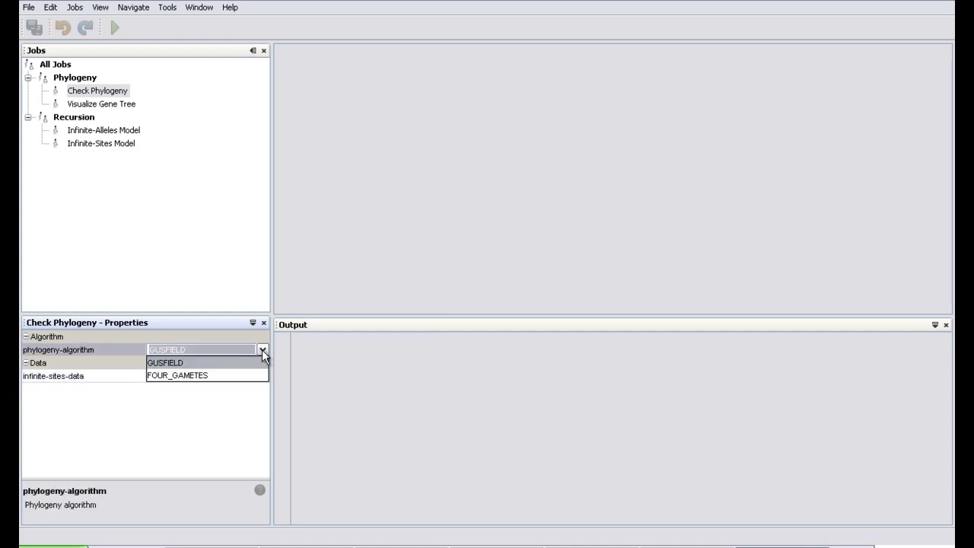
{"action": "left_click", "coordinate": [201, 365]}
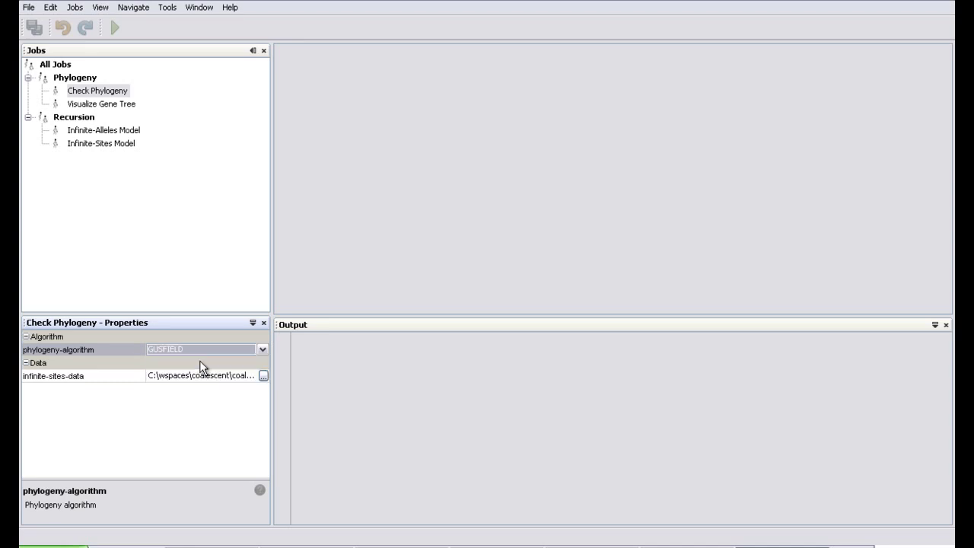
{"action": "left_click", "coordinate": [118, 94]}
{"action": "left_click", "coordinate": [114, 27]}
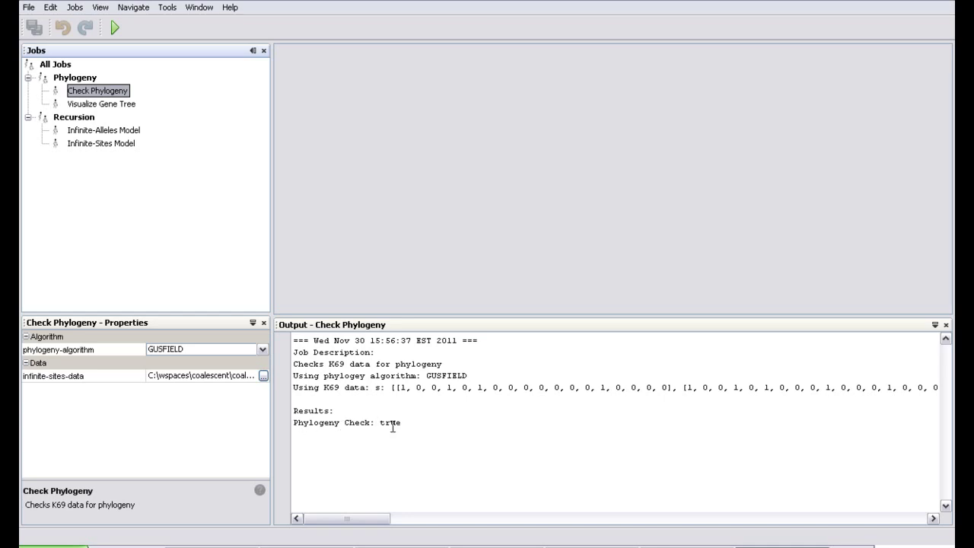
{"action": "left_click_drag", "start_coordinate": [342, 520], "coordinate": [276, 533]}
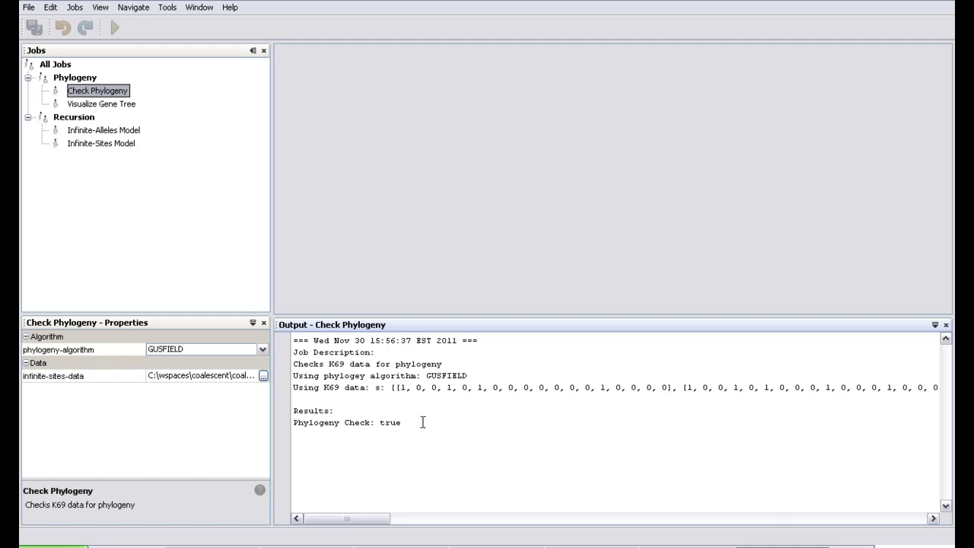
Run the Check Phylogeny job again with the same settings and read the newest output entry
{"action": "left_click", "coordinate": [112, 93]}
{"action": "left_click", "coordinate": [114, 28]}
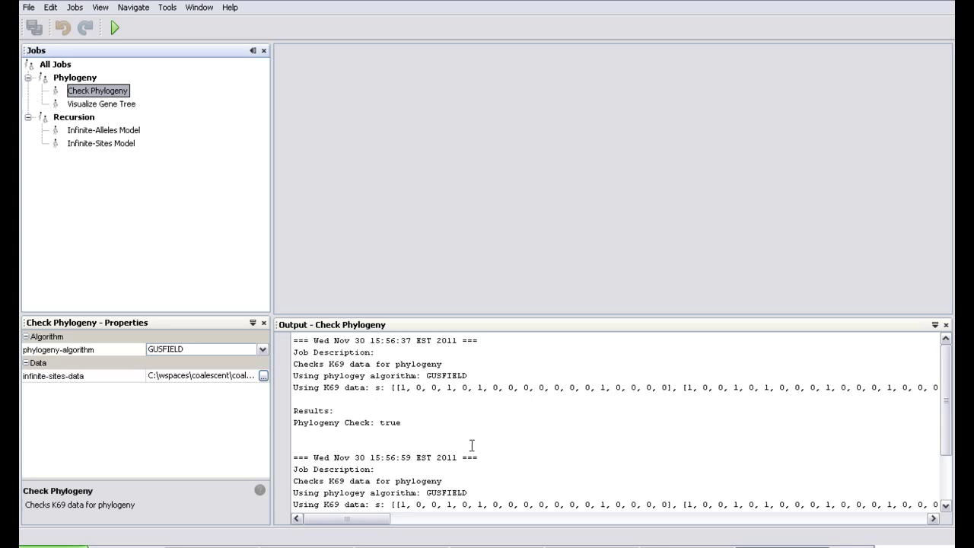
{"action": "left_click", "coordinate": [505, 450]}
{"action": "scroll", "coordinate": [503, 449], "scroll_direction": "down", "scroll_amount": 3}
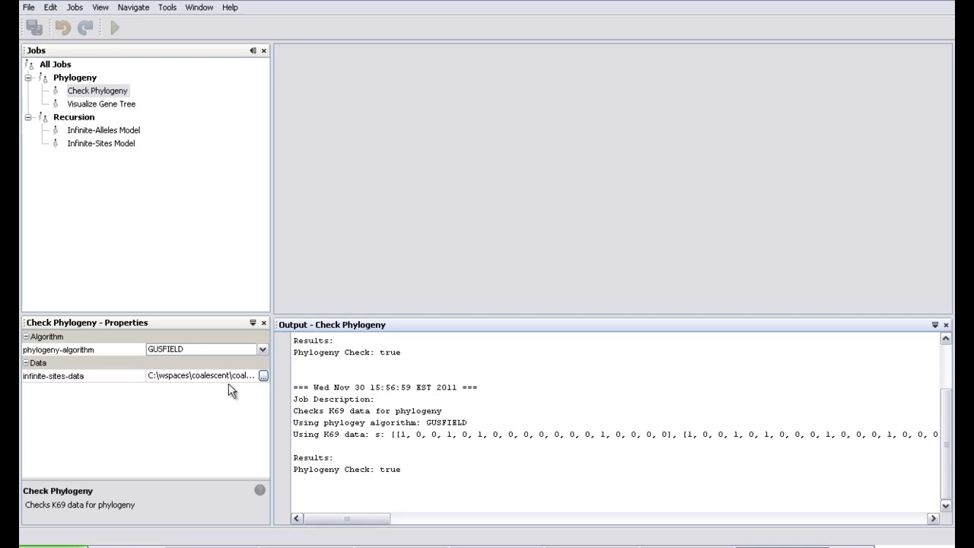
{"action": "left_click", "coordinate": [354, 335]}
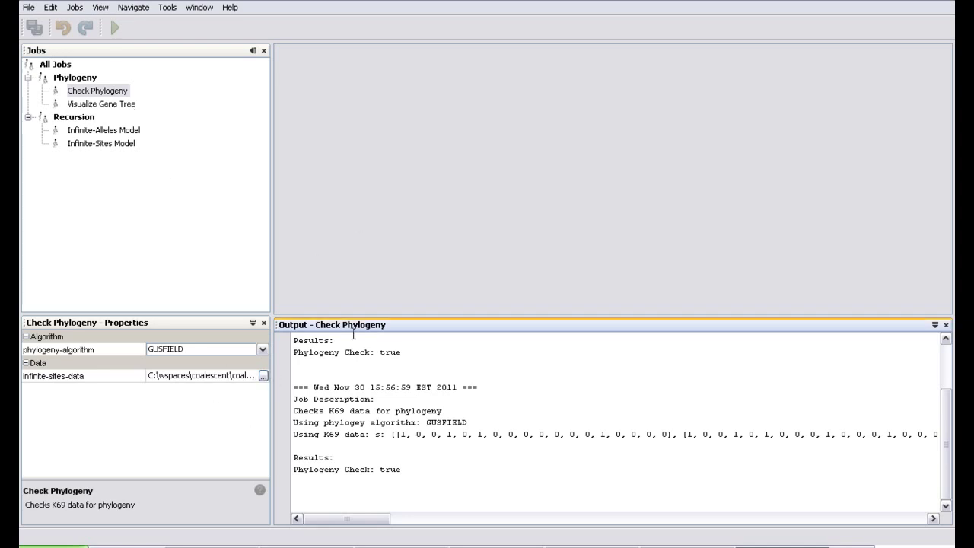
Set the phylogeny algorithm to FOUR_GAMETES and run the Check Phylogeny job
{"action": "left_click", "coordinate": [264, 348]}
{"action": "left_click", "coordinate": [223, 374]}
{"action": "left_click", "coordinate": [213, 359]}
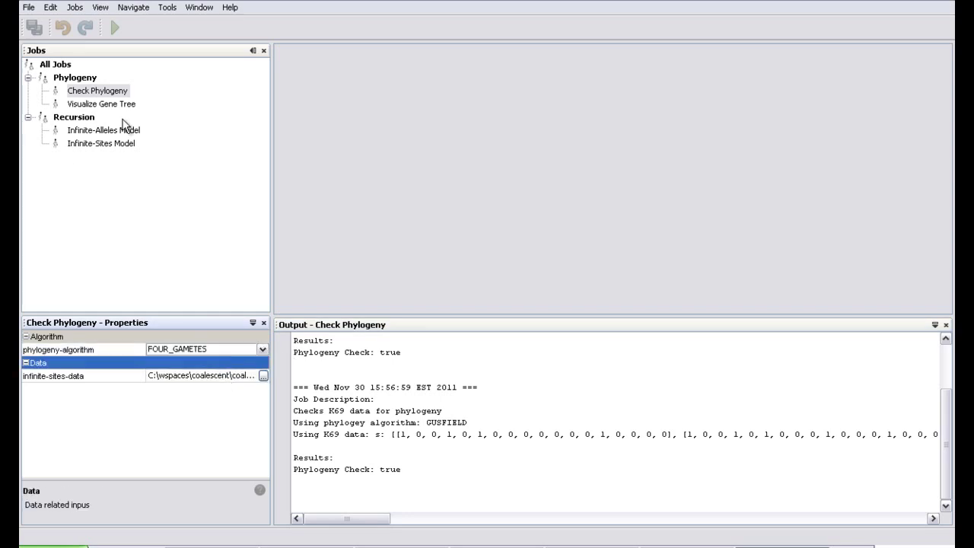
{"action": "left_click", "coordinate": [110, 91]}
{"action": "left_click", "coordinate": [115, 28]}
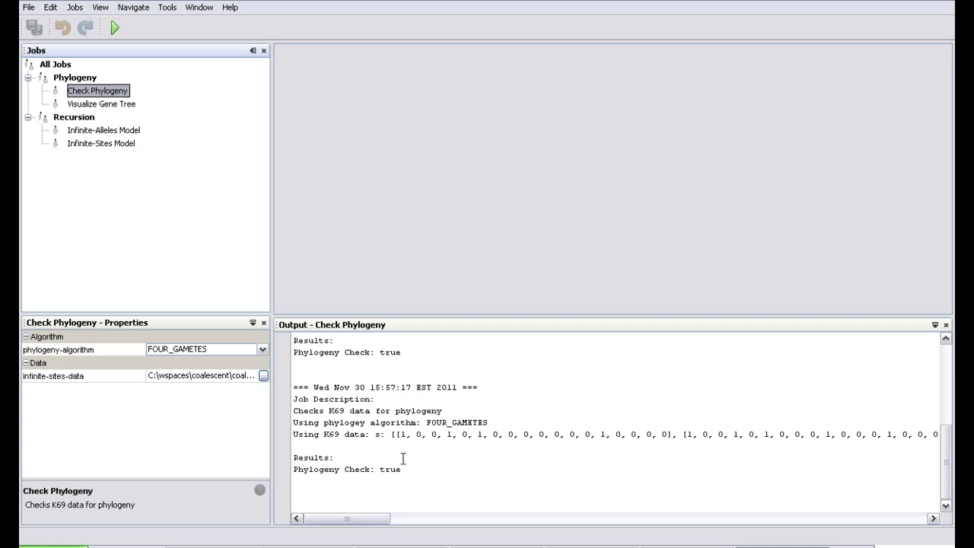
Set the Visualize Gene Tree job's infinite-sites data to gt94_k69_data_freq1.xml and reselect the job in the jobs list
{"action": "left_click", "coordinate": [122, 109]}
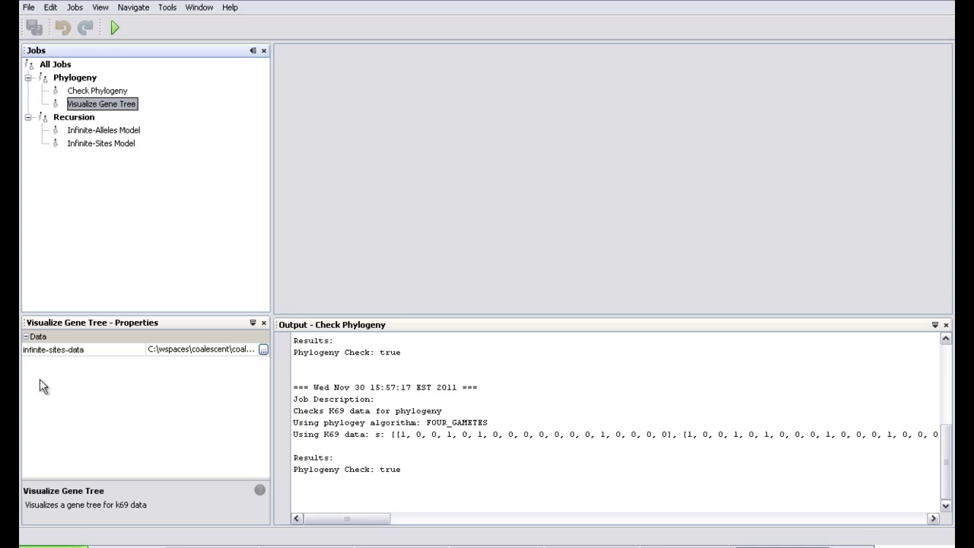
{"action": "left_click", "coordinate": [263, 349]}
{"action": "left_click", "coordinate": [417, 169]}
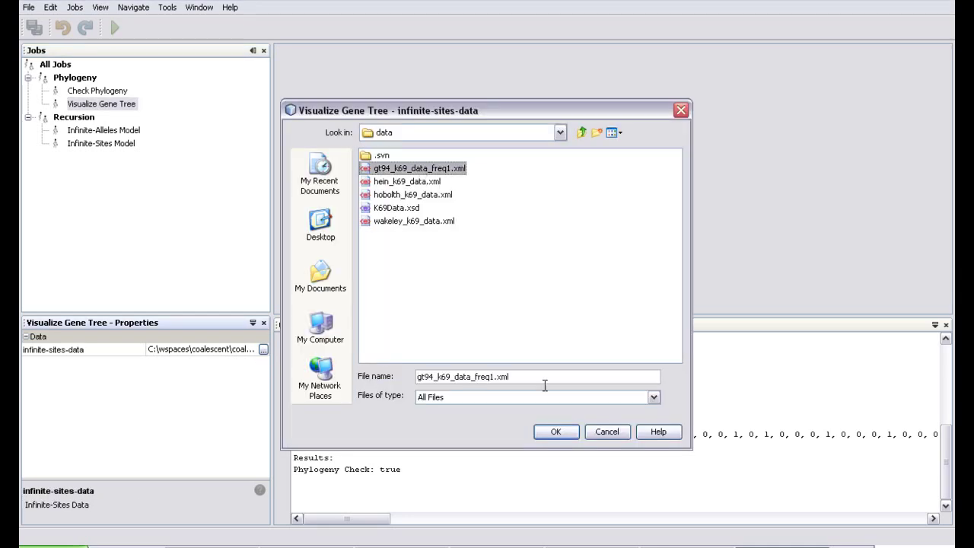
{"action": "left_click", "coordinate": [556, 432]}
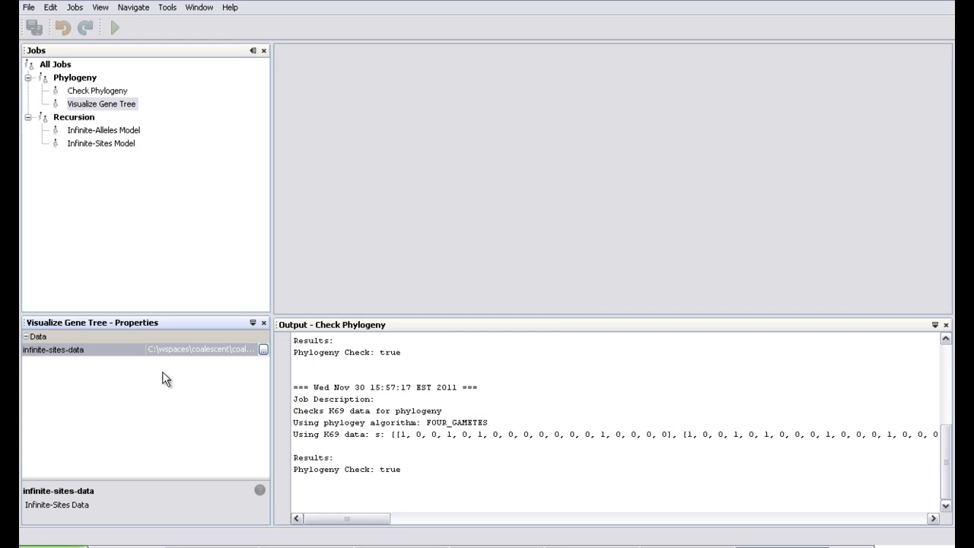
{"action": "left_click", "coordinate": [116, 104]}
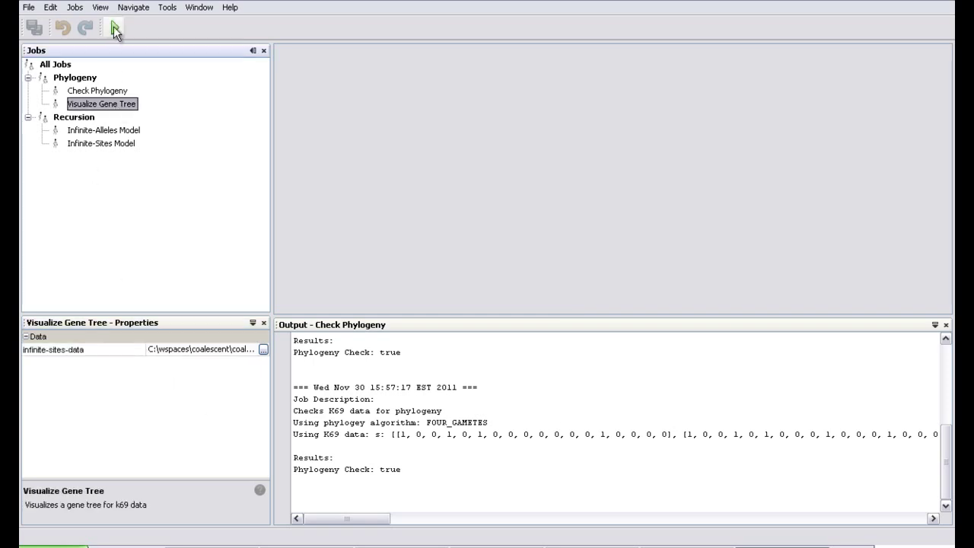
Run the Visualize Gene Tree job, set the graph mode to TRANSFORMING and shift the shrunken tree so all its nodes fit the view
{"action": "left_click", "coordinate": [114, 28]}
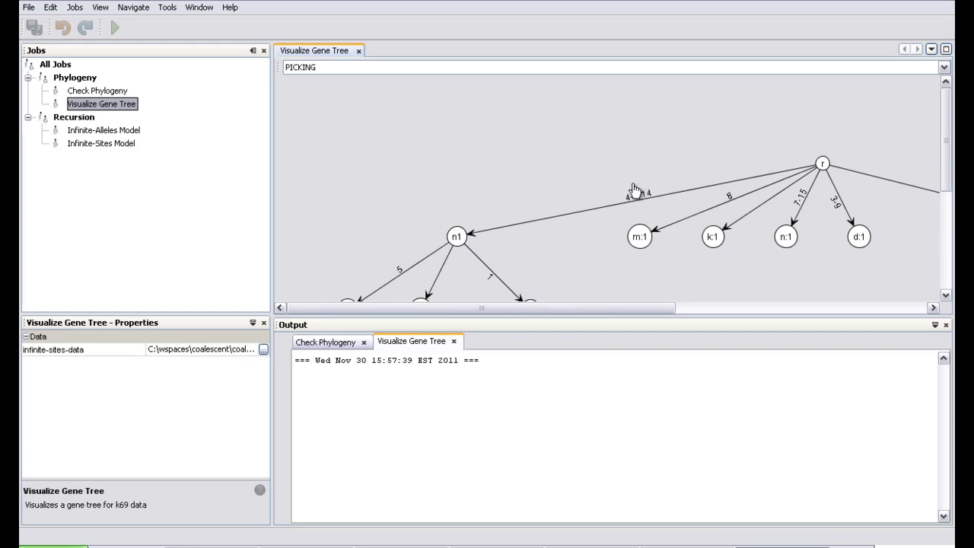
{"action": "scroll", "coordinate": [596, 251], "scroll_direction": "up", "scroll_amount": 3}
{"action": "scroll", "coordinate": [597, 251], "scroll_direction": "up", "scroll_amount": 2}
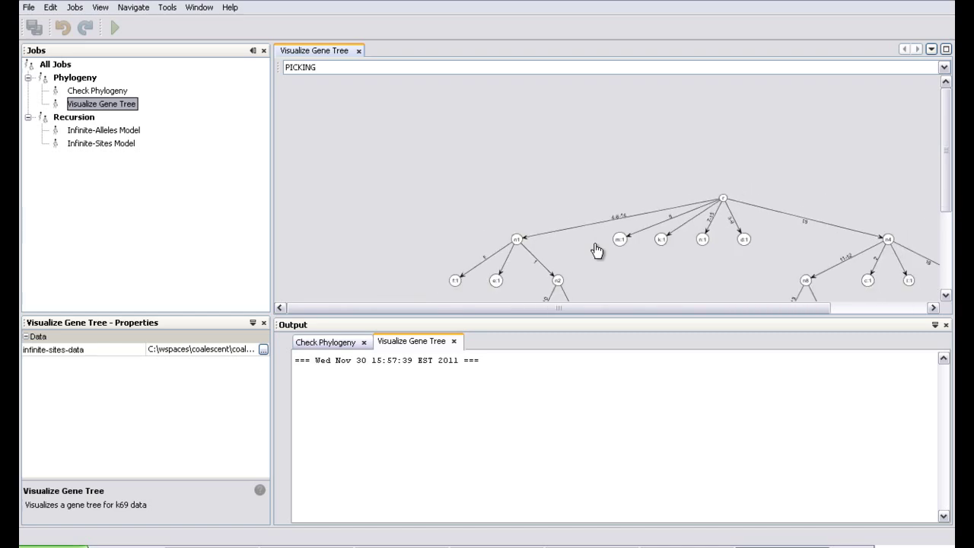
{"action": "left_click", "coordinate": [519, 67]}
{"action": "left_click", "coordinate": [487, 80]}
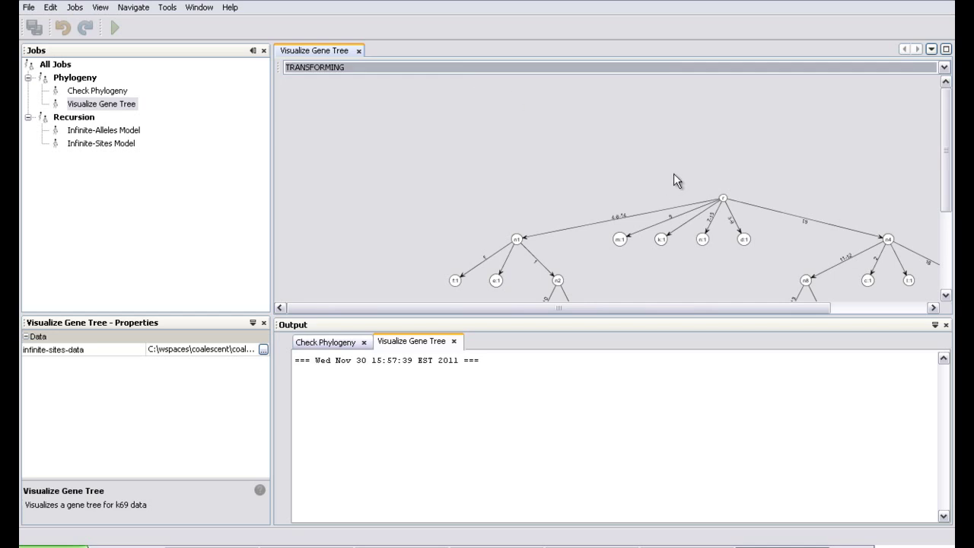
{"action": "left_click_drag", "start_coordinate": [668, 170], "coordinate": [531, 111]}
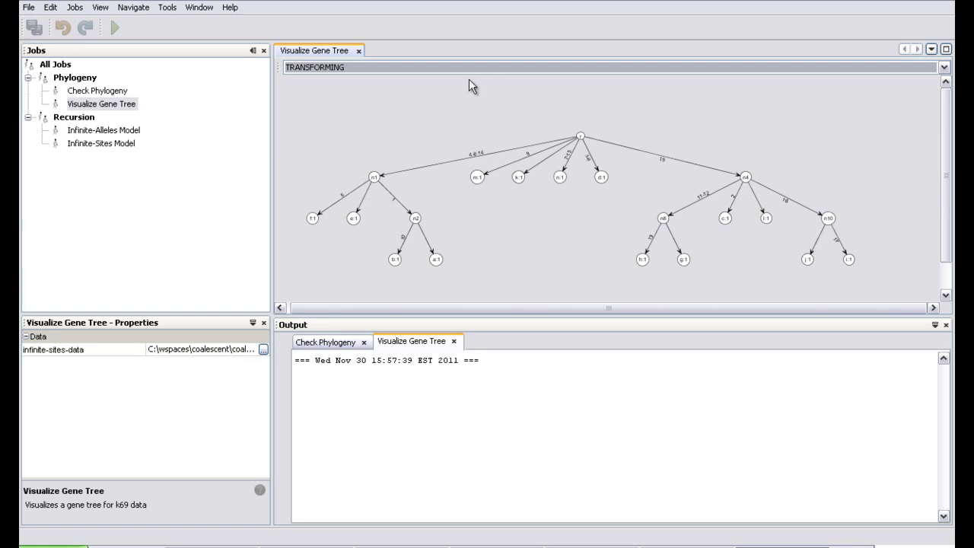
Save the gene tree figure to the Desktop as a JPEG named one
{"action": "right_click", "coordinate": [331, 57]}
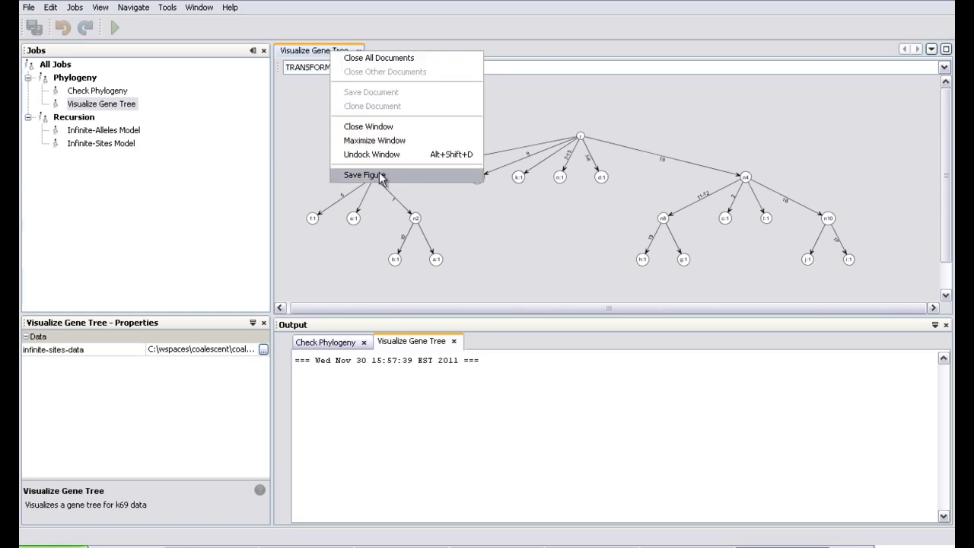
{"action": "left_click", "coordinate": [383, 176]}
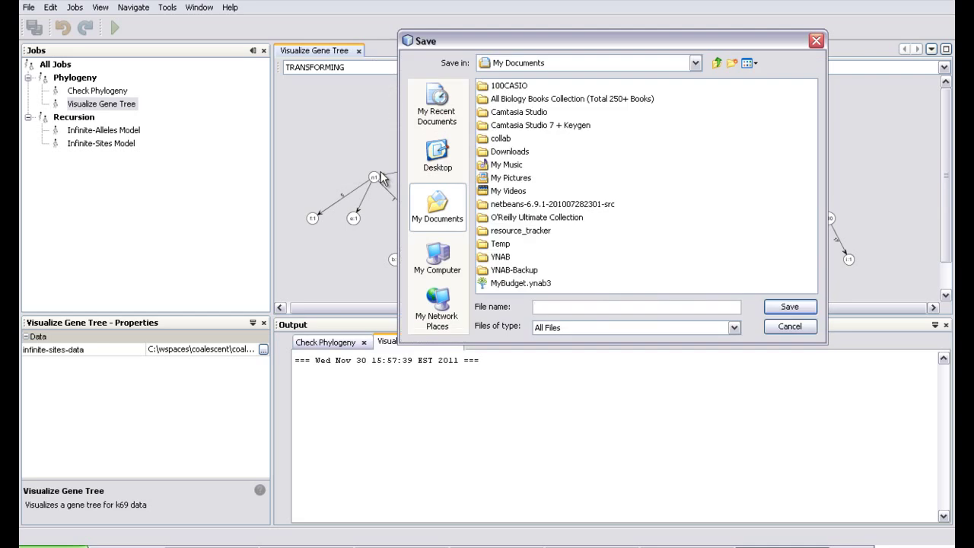
{"action": "left_click", "coordinate": [438, 156]}
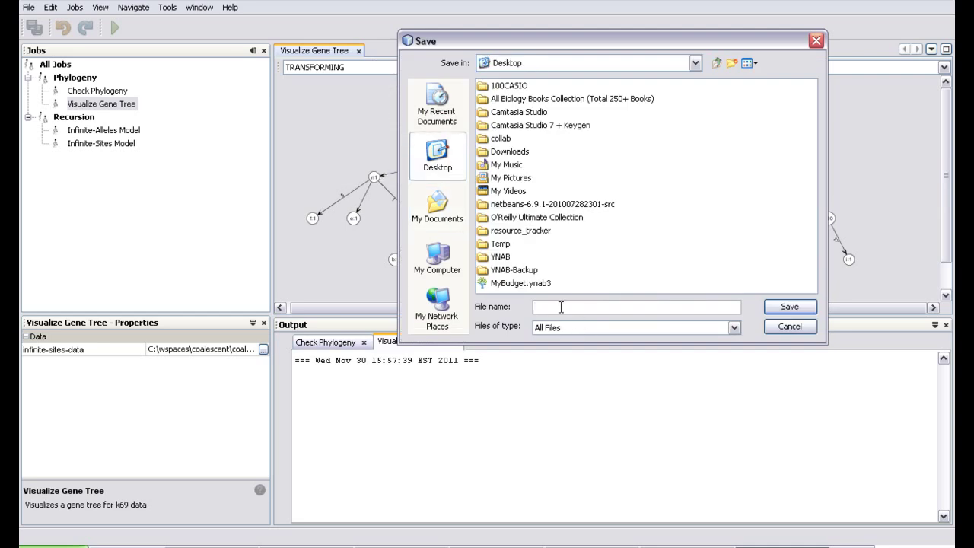
{"action": "left_click", "coordinate": [560, 307]}
{"action": "type", "text": "one"}
{"action": "left_click", "coordinate": [647, 329]}
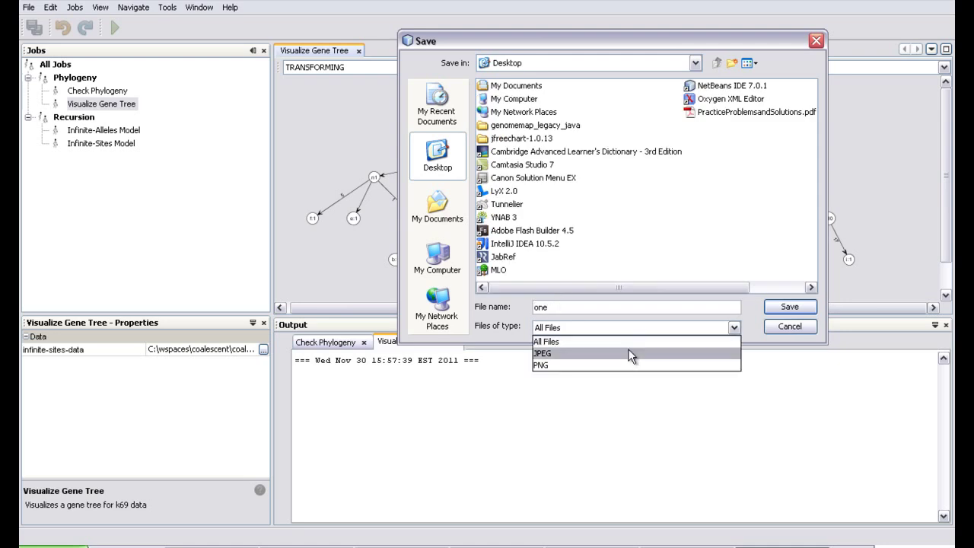
{"action": "left_click", "coordinate": [638, 348]}
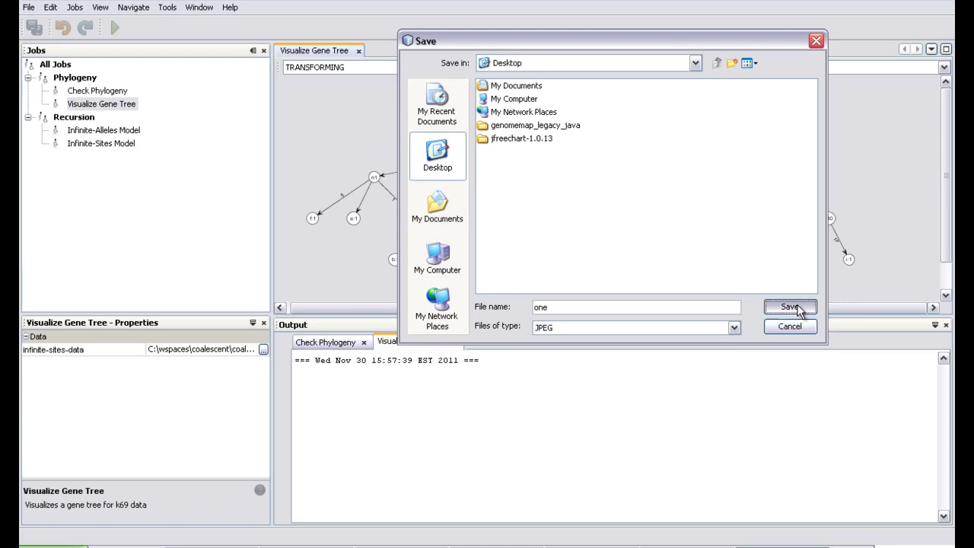
{"action": "left_click", "coordinate": [795, 309]}
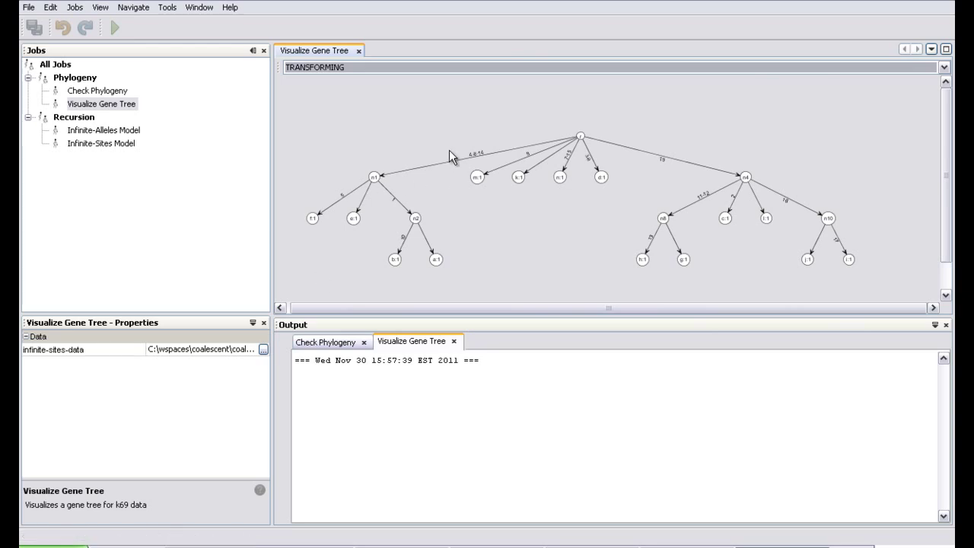
Move node k:1 slightly down in PICKING mode, then return to TRANSFORMING mode and shift the whole tree slightly
{"action": "left_click", "coordinate": [445, 68]}
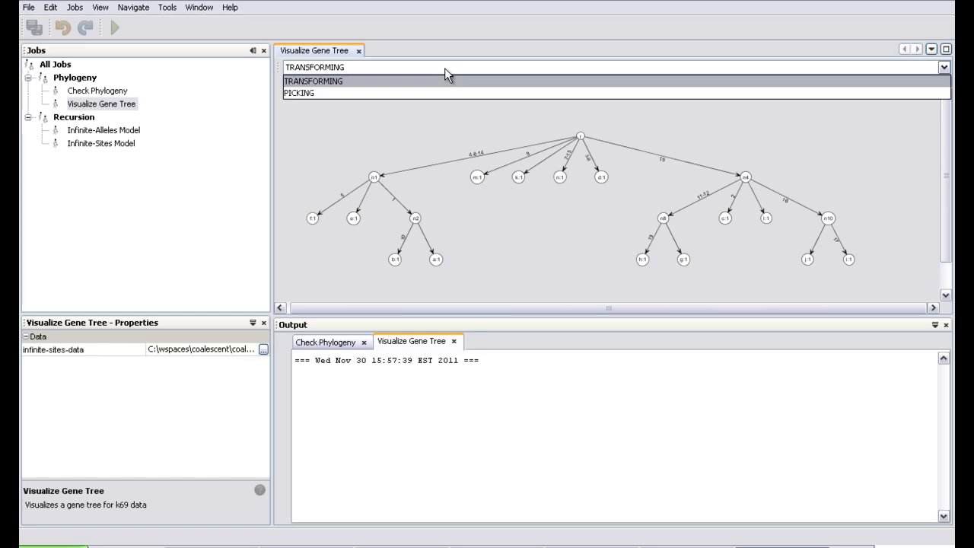
{"action": "left_click", "coordinate": [418, 94]}
{"action": "left_click_drag", "start_coordinate": [519, 181], "coordinate": [522, 191]}
{"action": "left_click", "coordinate": [440, 70]}
{"action": "left_click", "coordinate": [425, 78]}
{"action": "mouse_move", "coordinate": [525, 118]}
{"action": "left_mouse_down"}
{"action": "mouse_move", "coordinate": [500, 120]}
{"action": "mouse_move", "coordinate": [510, 115]}
{"action": "left_mouse_up"}
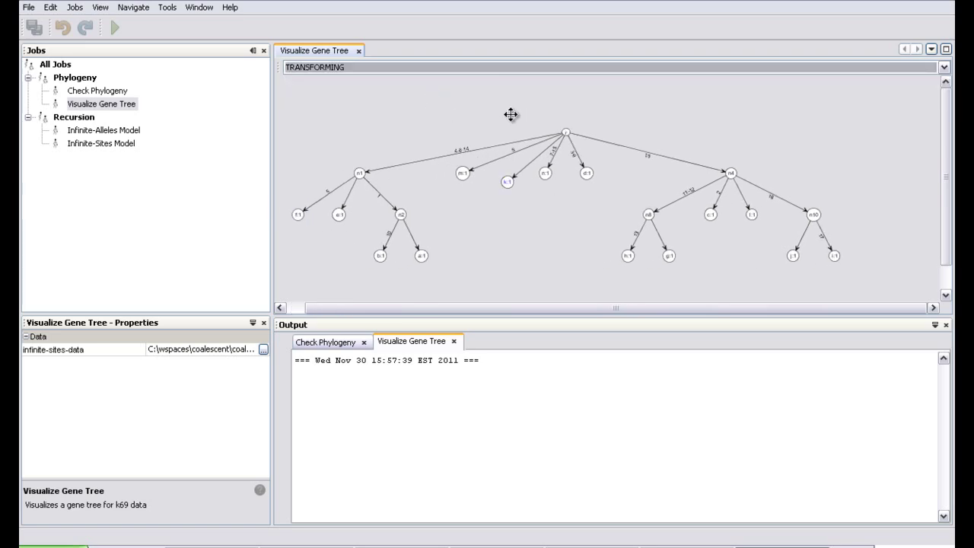
View the gene tree maximized, briefly reveal the collapsed jobs list, and restore the window layout
{"action": "double_click", "coordinate": [325, 52]}
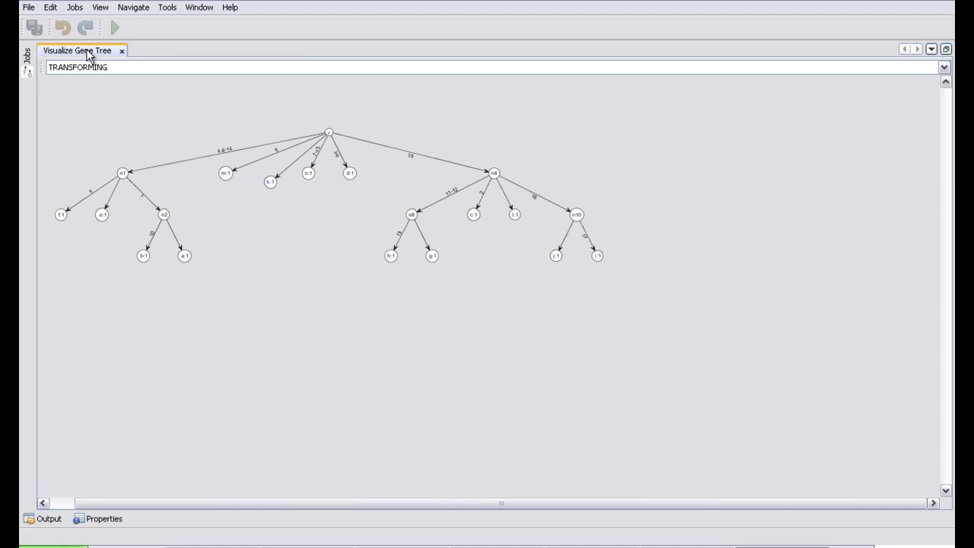
{"action": "left_click", "coordinate": [30, 65]}
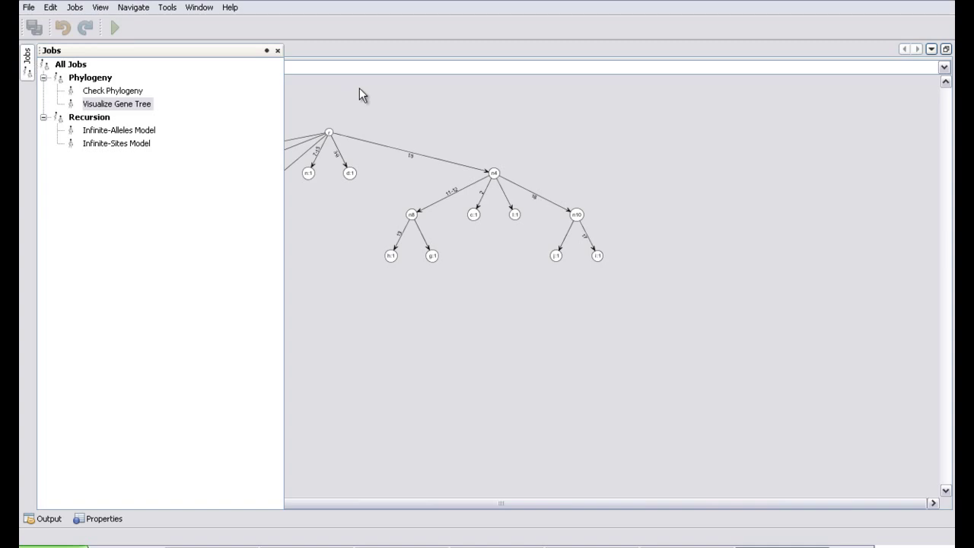
{"action": "left_click", "coordinate": [329, 105]}
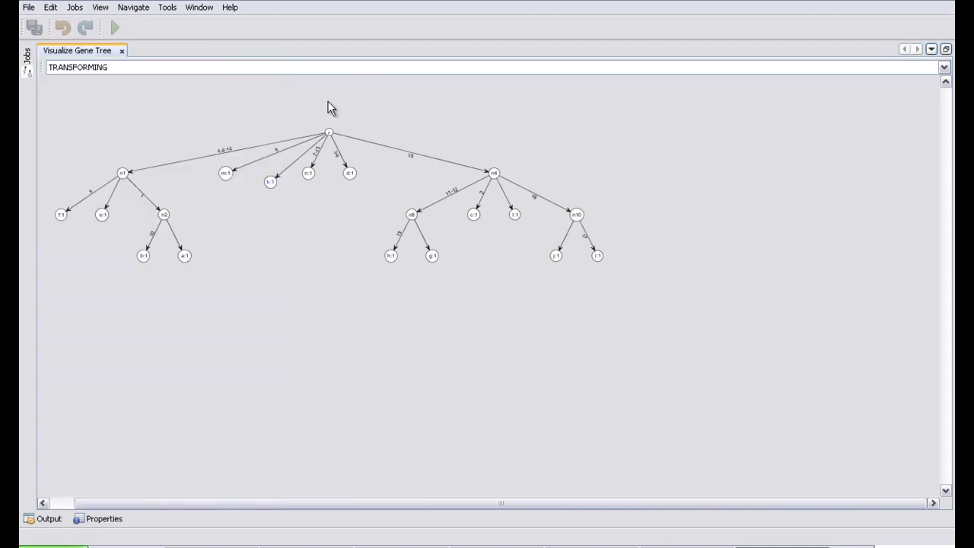
{"action": "double_click", "coordinate": [90, 53]}
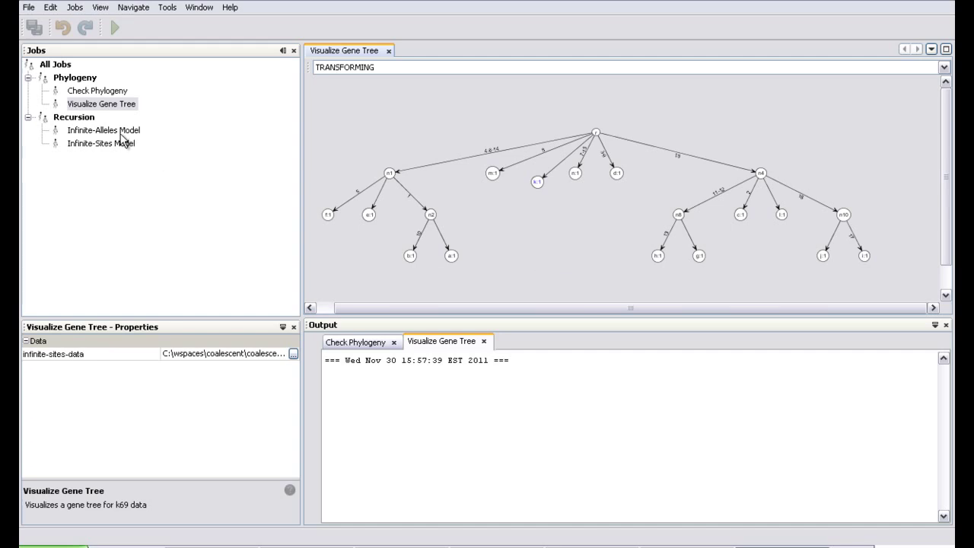
Review the An and theta properties of the Infinite-Alleles Model job under Recursion, and run the job with only compute probability enabled
{"action": "left_click", "coordinate": [69, 118]}
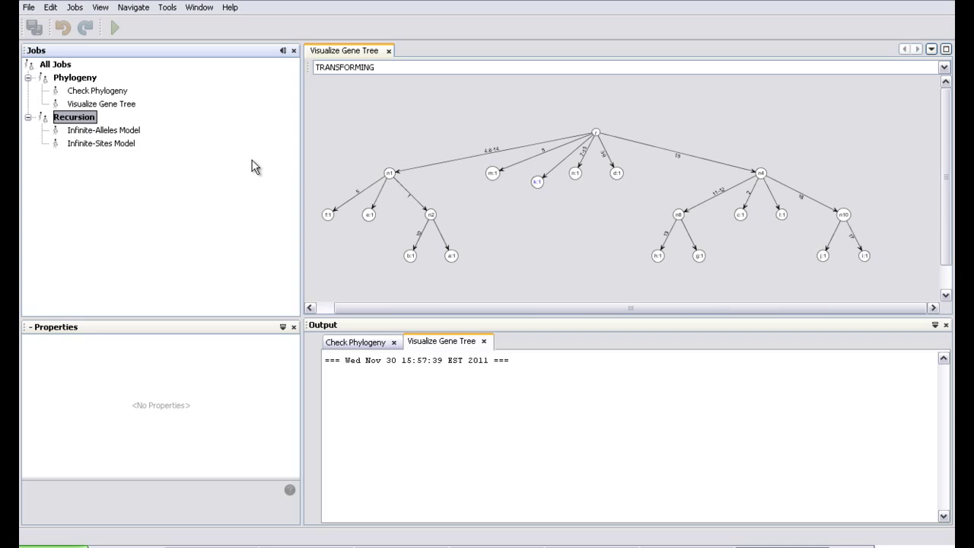
{"action": "left_click", "coordinate": [130, 130]}
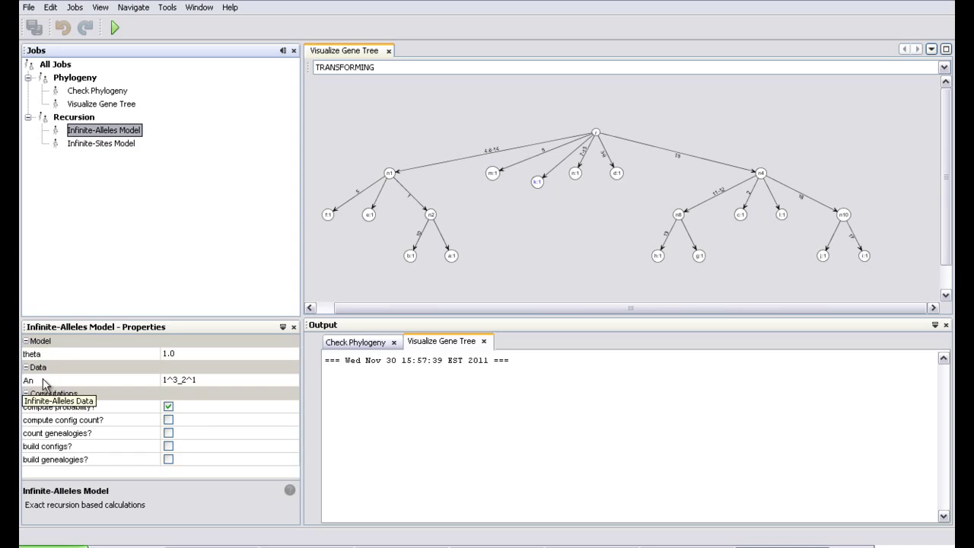
{"action": "left_click", "coordinate": [112, 378]}
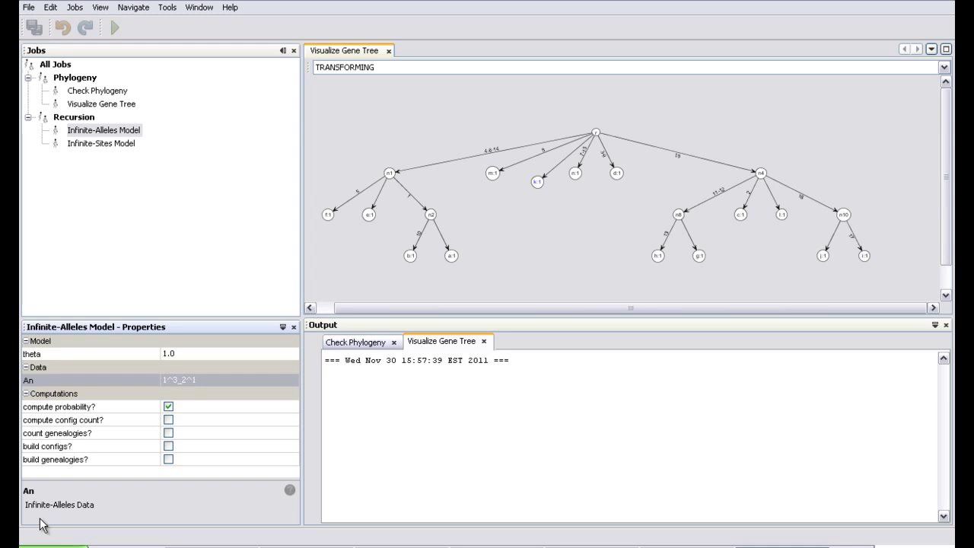
{"action": "left_click", "coordinate": [116, 354]}
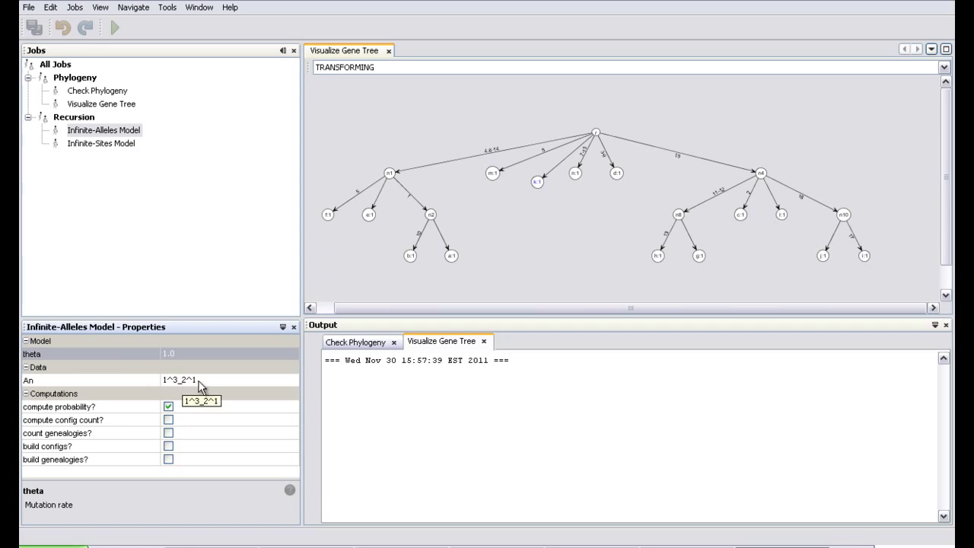
{"action": "left_click", "coordinate": [132, 133]}
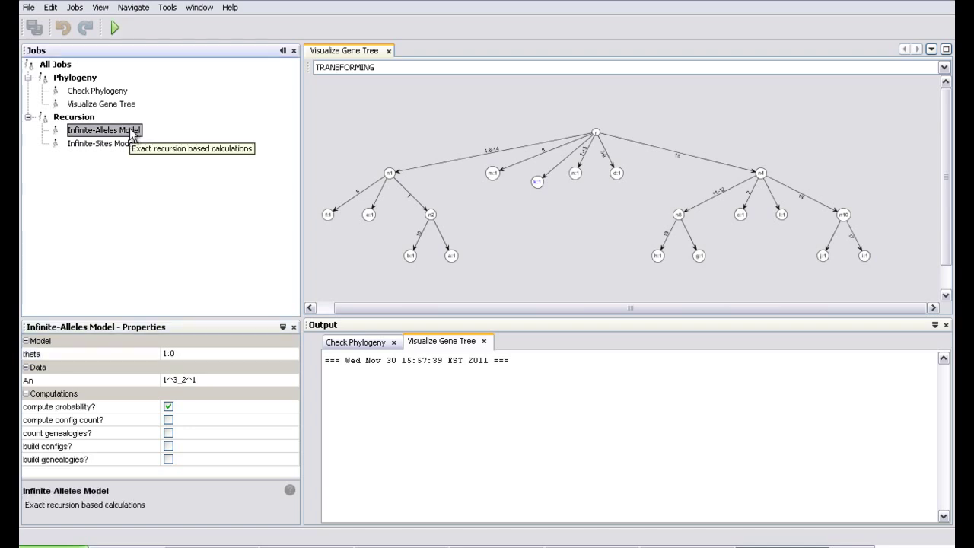
{"action": "left_click", "coordinate": [116, 28]}
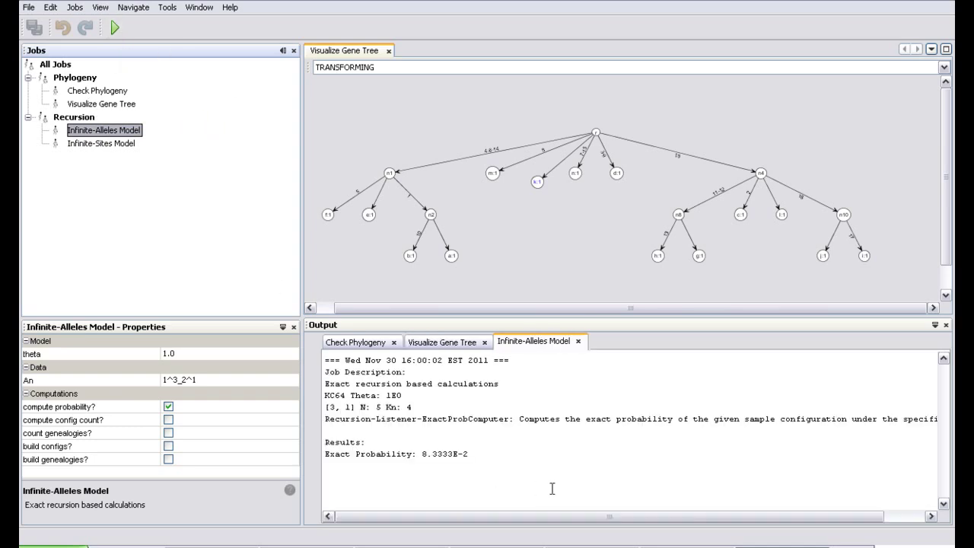
Highlight the theta, sample configuration, recursion listener and exact probability lines in the Infinite-Alleles Model output to read them
{"action": "left_click_drag", "start_coordinate": [501, 386], "coordinate": [318, 373]}
{"action": "left_click", "coordinate": [405, 395]}
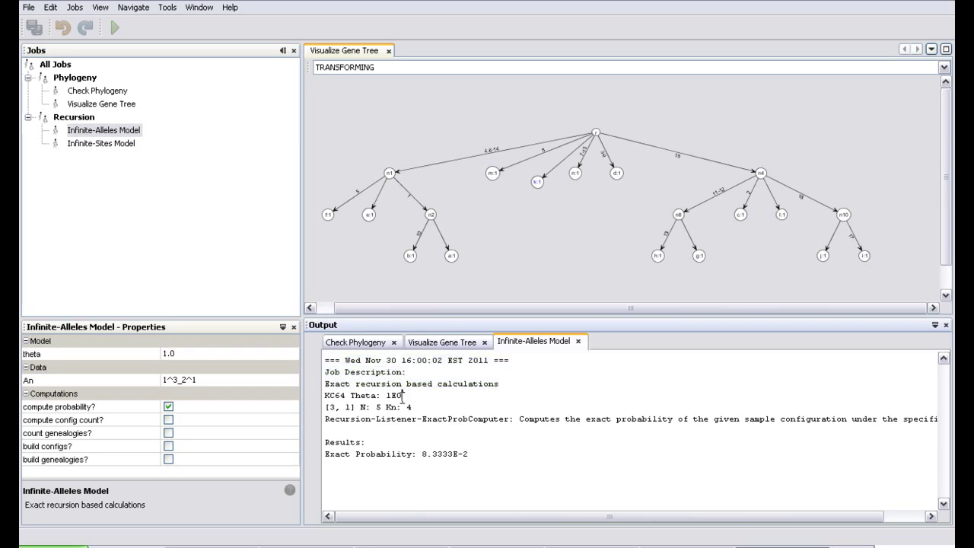
{"action": "left_click_drag", "start_coordinate": [407, 396], "coordinate": [326, 391]}
{"action": "left_click_drag", "start_coordinate": [417, 407], "coordinate": [327, 407]}
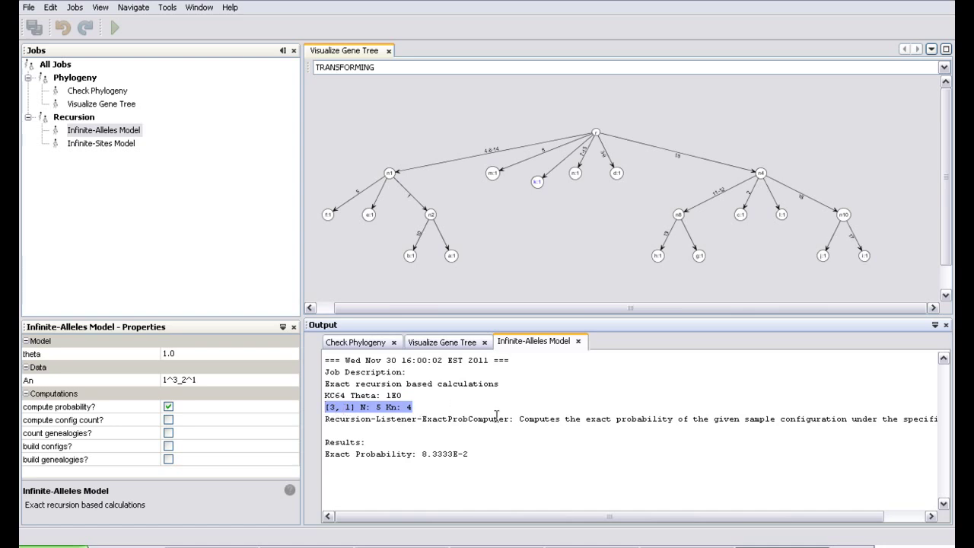
{"action": "left_click_drag", "start_coordinate": [516, 419], "coordinate": [325, 421]}
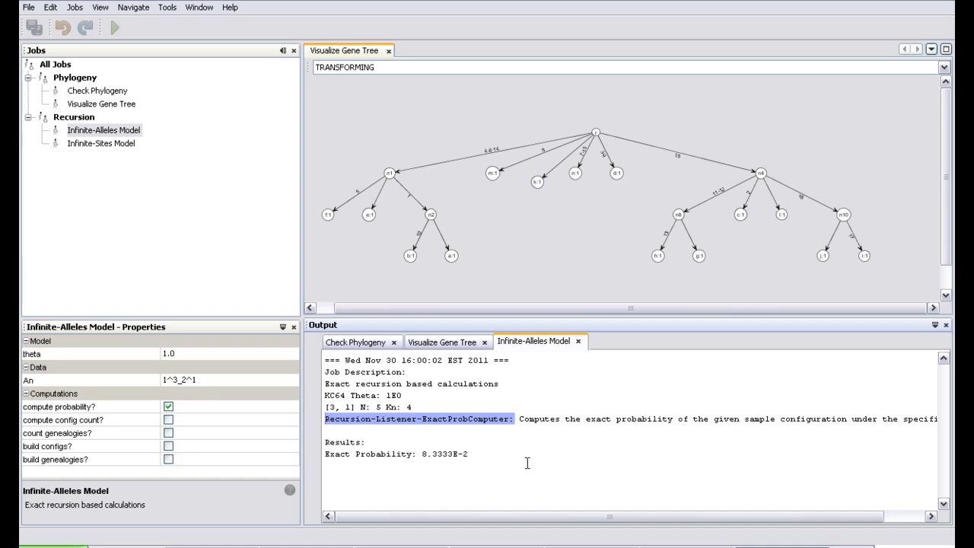
{"action": "left_click_drag", "start_coordinate": [470, 454], "coordinate": [325, 453]}
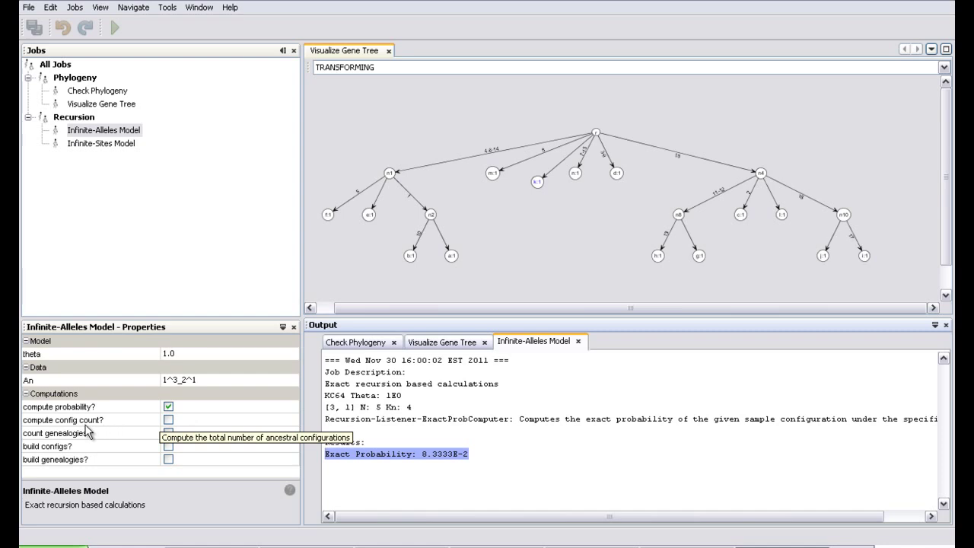
Enable compute config count and count genealogies for the Infinite-Alleles Model job and run it again
{"action": "left_click", "coordinate": [168, 420]}
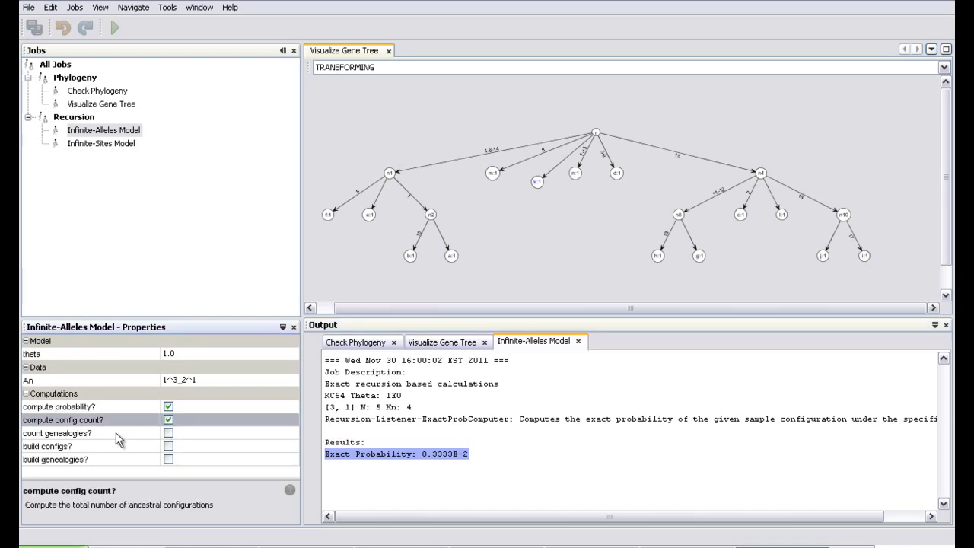
{"action": "left_click", "coordinate": [169, 433]}
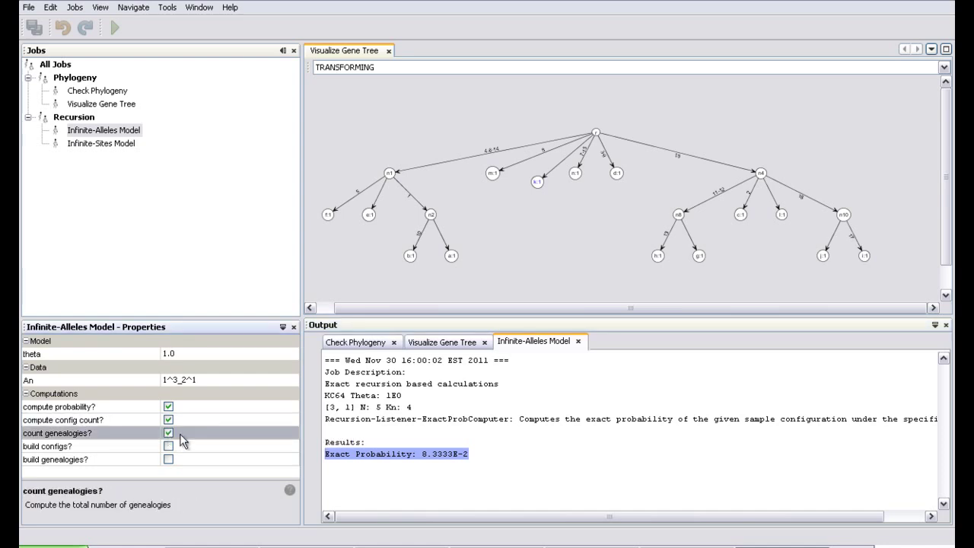
{"action": "left_click", "coordinate": [125, 130]}
{"action": "left_click", "coordinate": [114, 27]}
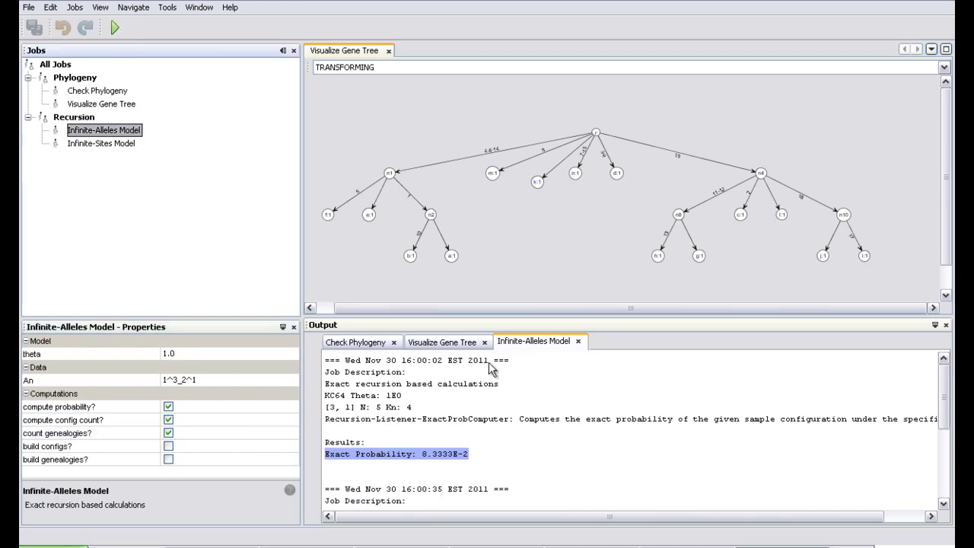
Examine the newest Infinite-Alleles Model output, comparing its listeners with the previous run and reading the ancestral configuration and genealogy totals
{"action": "left_click", "coordinate": [576, 429]}
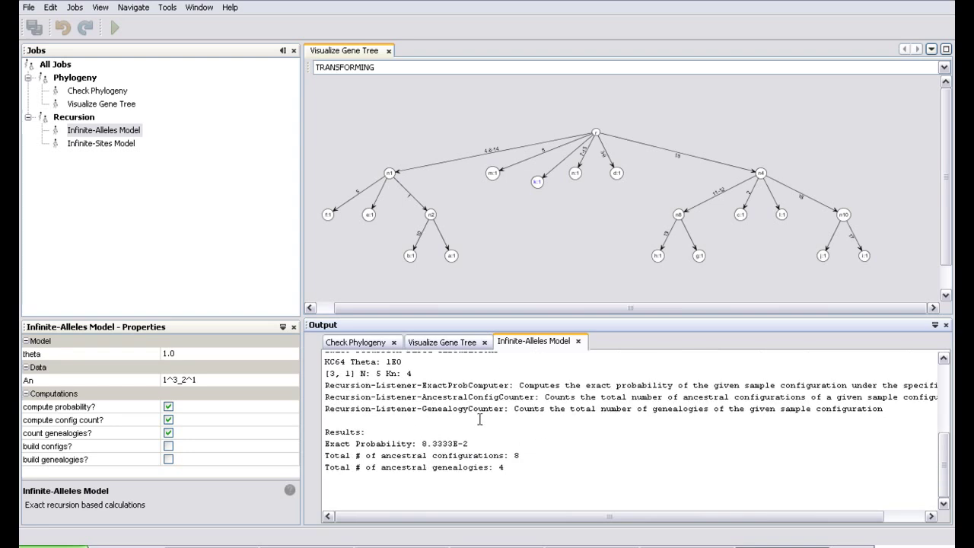
{"action": "left_click_drag", "start_coordinate": [879, 409], "coordinate": [320, 384]}
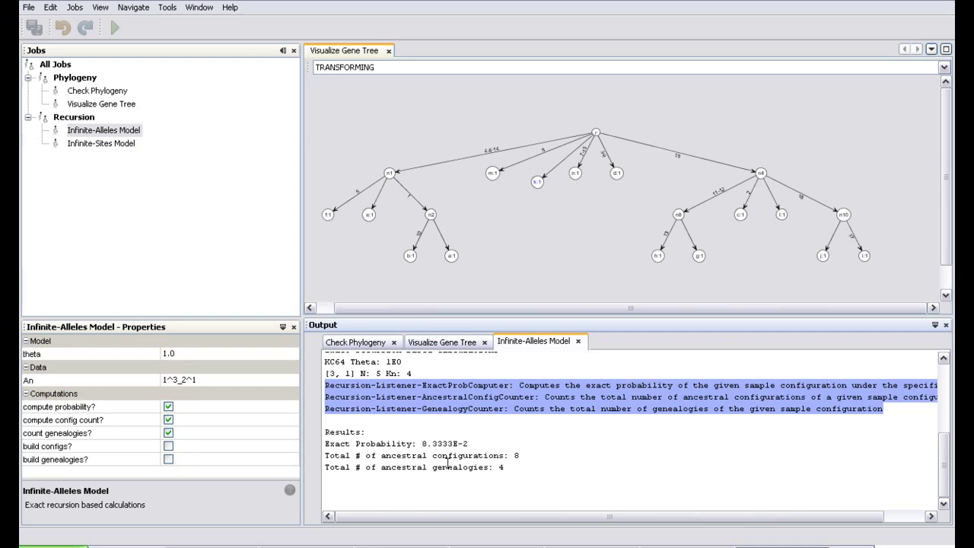
{"action": "scroll", "coordinate": [456, 411], "scroll_direction": "up", "scroll_amount": 2}
{"action": "scroll", "coordinate": [440, 395], "scroll_direction": "up", "scroll_amount": 1}
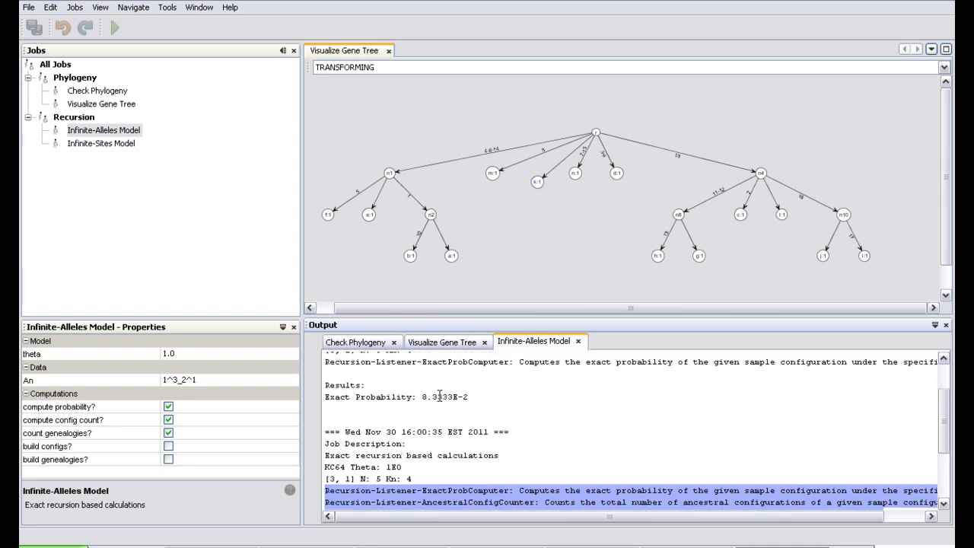
{"action": "scroll", "coordinate": [487, 426], "scroll_direction": "down", "scroll_amount": 3}
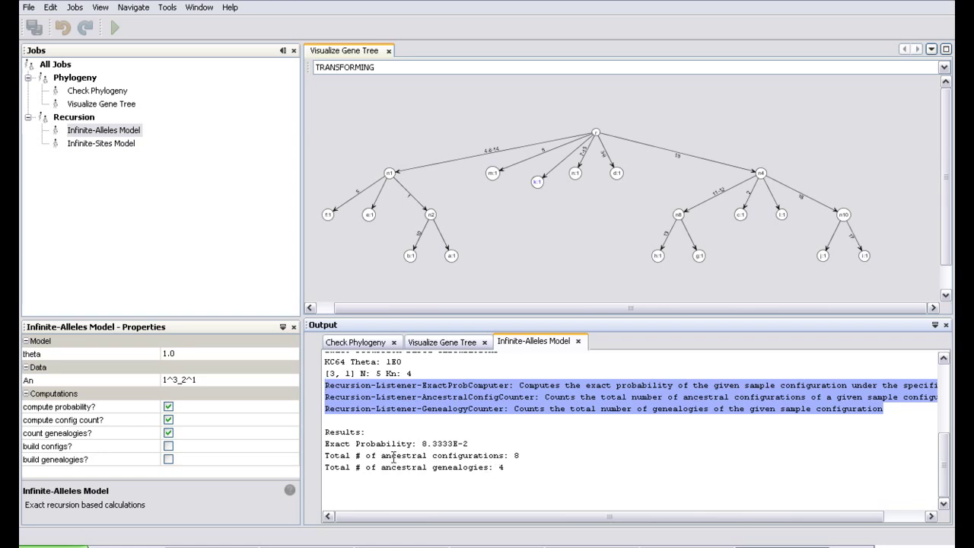
{"action": "left_click_drag", "start_coordinate": [520, 455], "coordinate": [327, 466]}
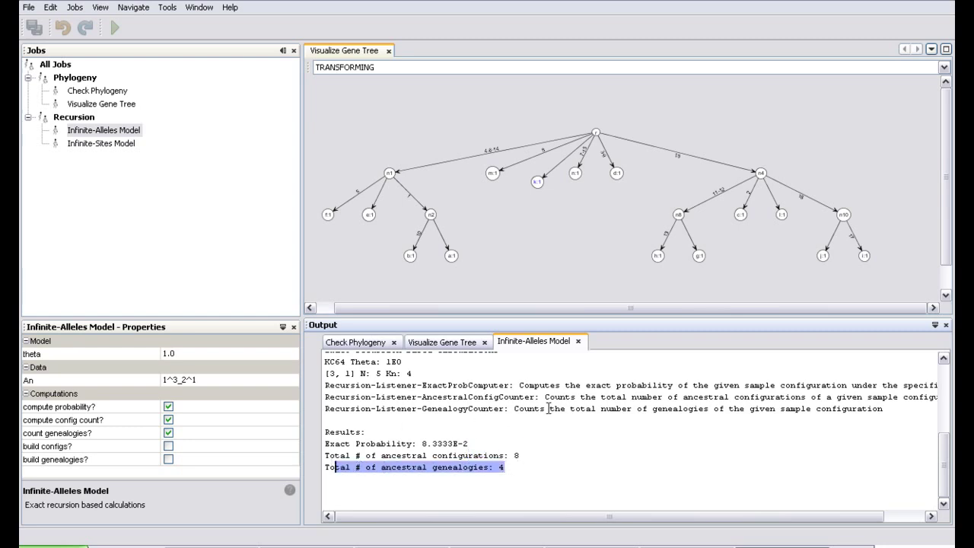
{"action": "left_click", "coordinate": [329, 466]}
Enable build configs and build genealogies for the Infinite-Alleles Model job and run it again
{"action": "left_click", "coordinate": [168, 446]}
{"action": "left_click", "coordinate": [168, 460]}
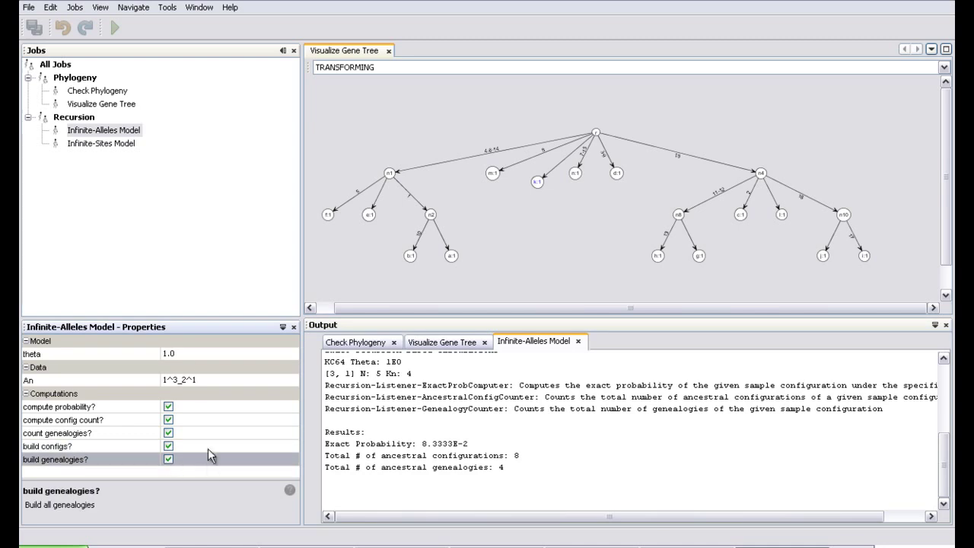
{"action": "left_click", "coordinate": [126, 130]}
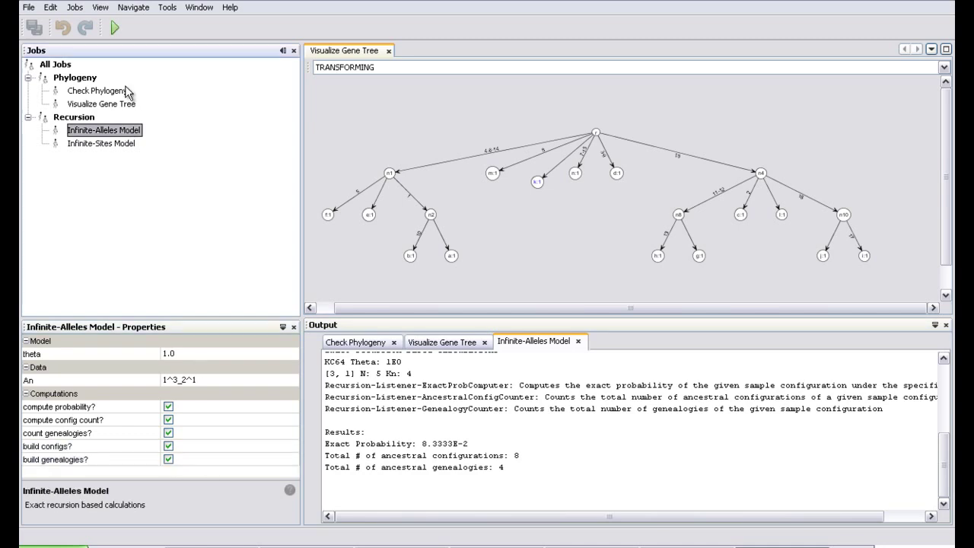
{"action": "left_click", "coordinate": [115, 27]}
Examine the ancestral configurations, genealogy event sequences and sum of genealogy probabilities in the newest Infinite-Alleles Model output
{"action": "left_click", "coordinate": [693, 453]}
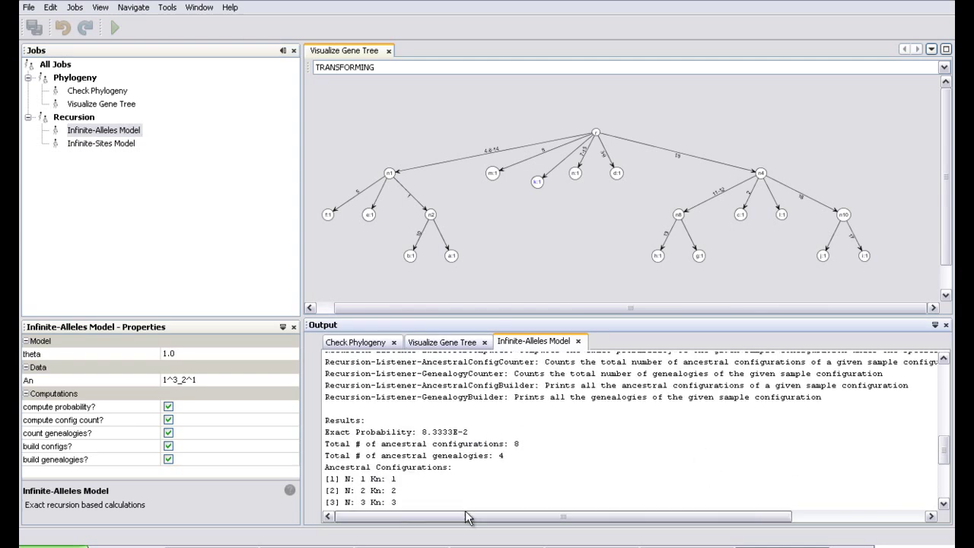
{"action": "left_click_drag", "start_coordinate": [418, 491], "coordinate": [310, 416]}
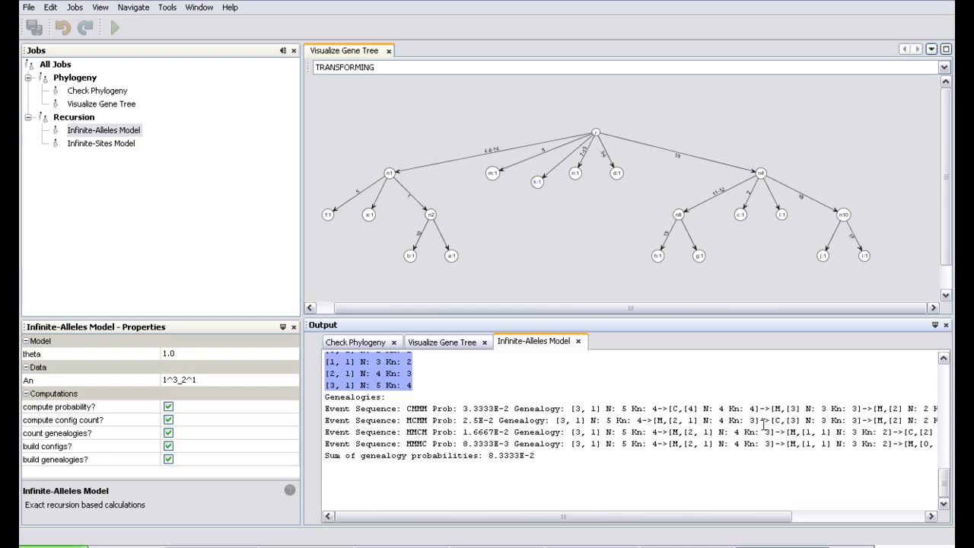
{"action": "left_click", "coordinate": [659, 409]}
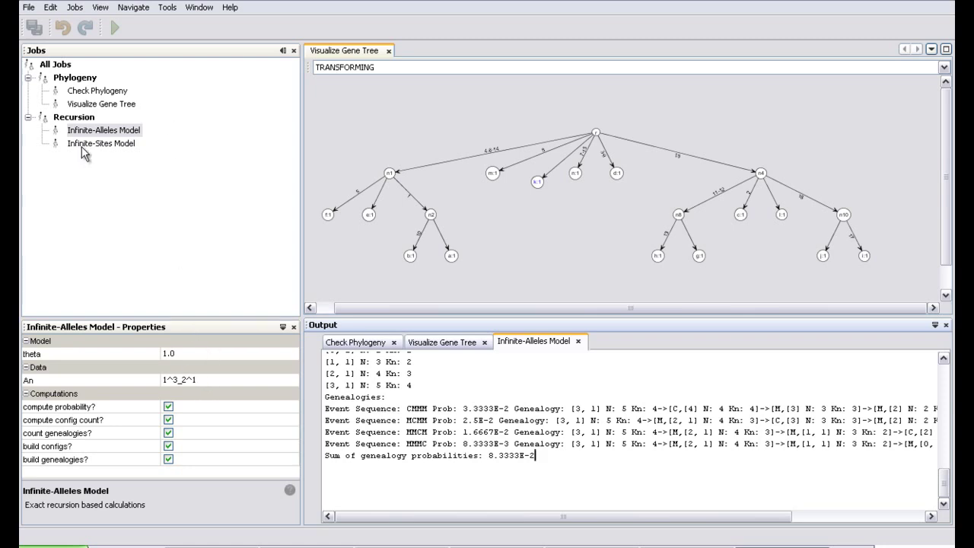
Try to set the Infinite-Alleles Model's theta to the non-numeric value 1.0k to test input validation
{"action": "left_click", "coordinate": [103, 131]}
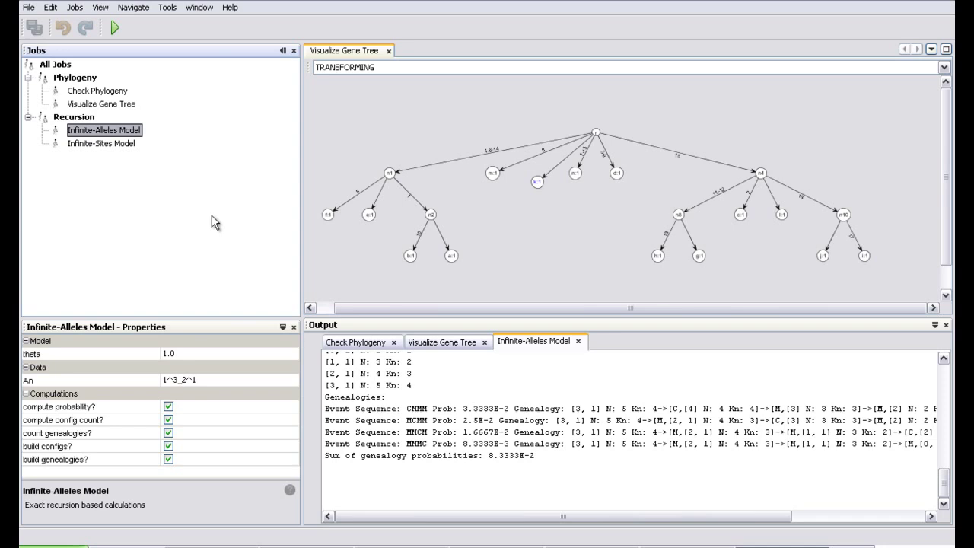
{"action": "left_click", "coordinate": [199, 354]}
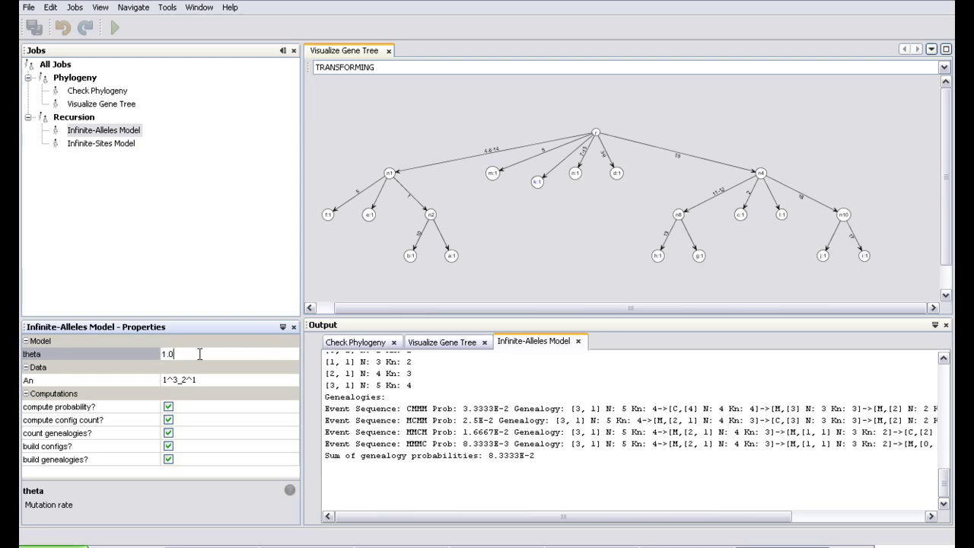
{"action": "type", "text": "k"}
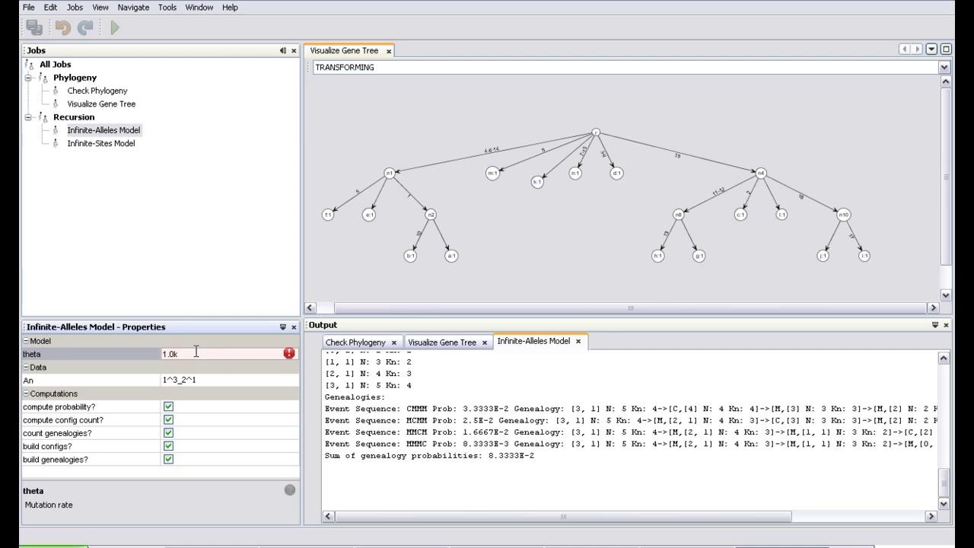
{"action": "key", "text": "Return"}
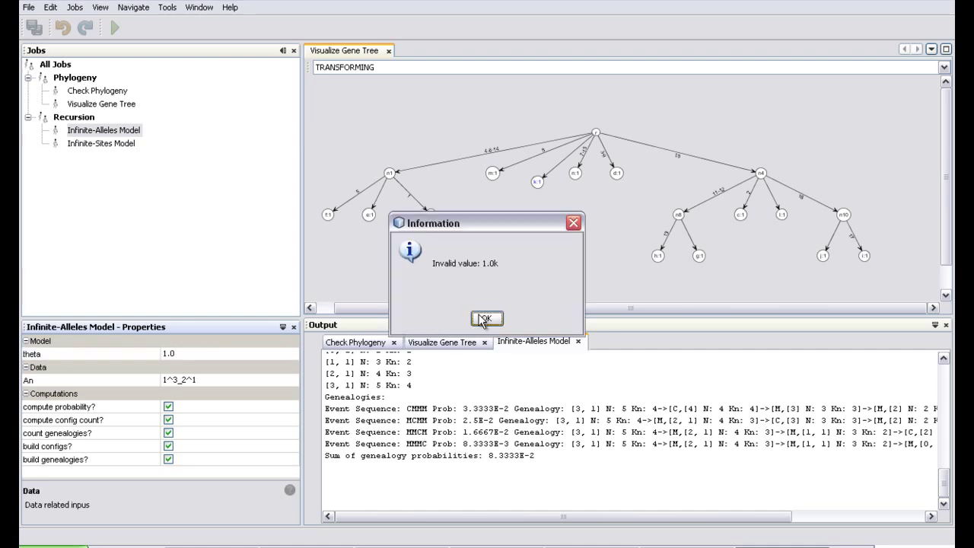
{"action": "left_click", "coordinate": [484, 320]}
Set theta to 1.25 for the Infinite-Alleles Model job
{"action": "left_click", "coordinate": [193, 353]}
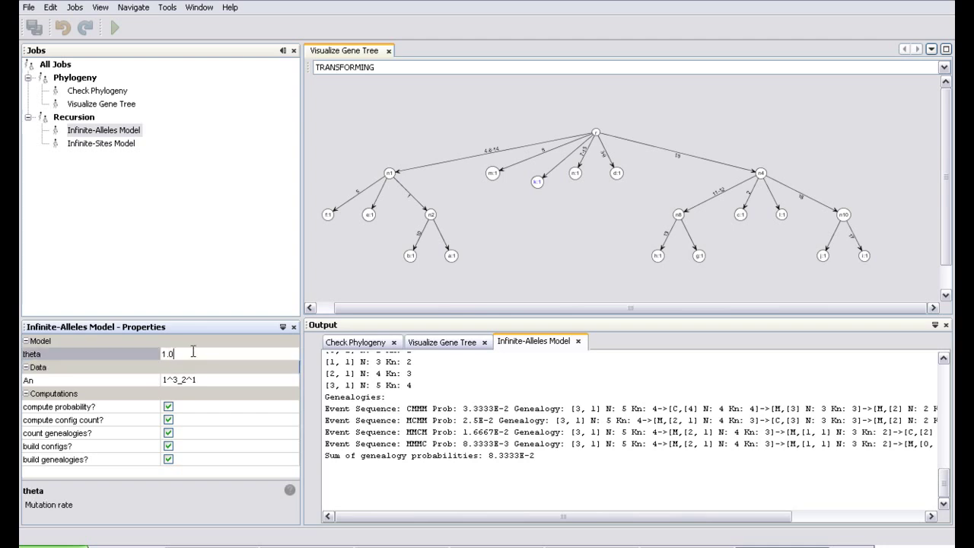
{"action": "key", "text": "BackSpace"}
{"action": "type", "text": "25"}
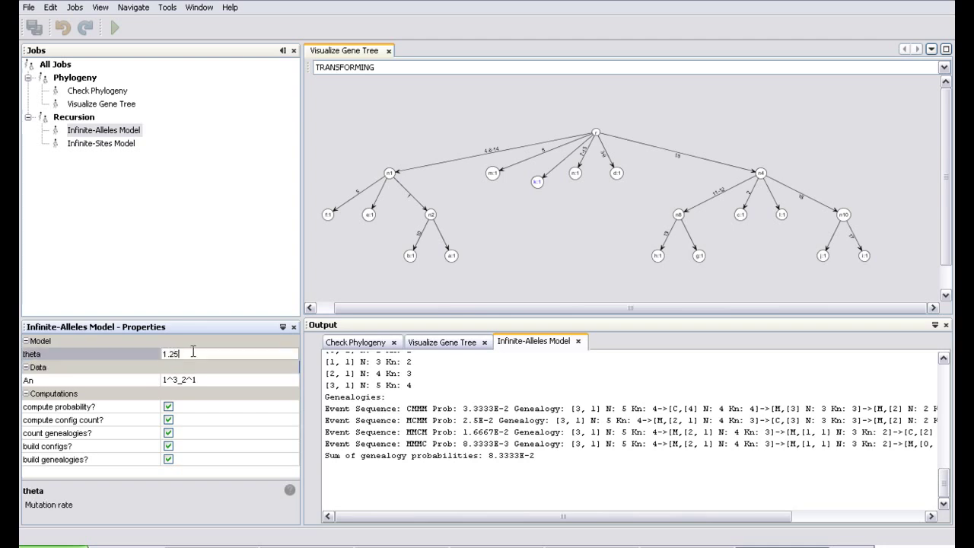
{"action": "key", "text": "Return"}
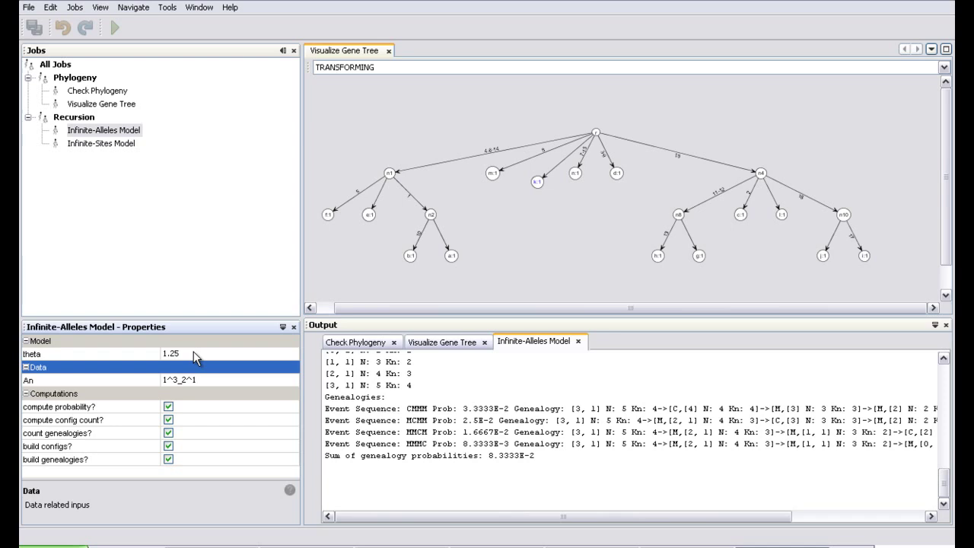
Try to set the An data of the Infinite-Alleles Model to 1^3_2^1 followed by a trailing space
{"action": "left_click", "coordinate": [216, 381]}
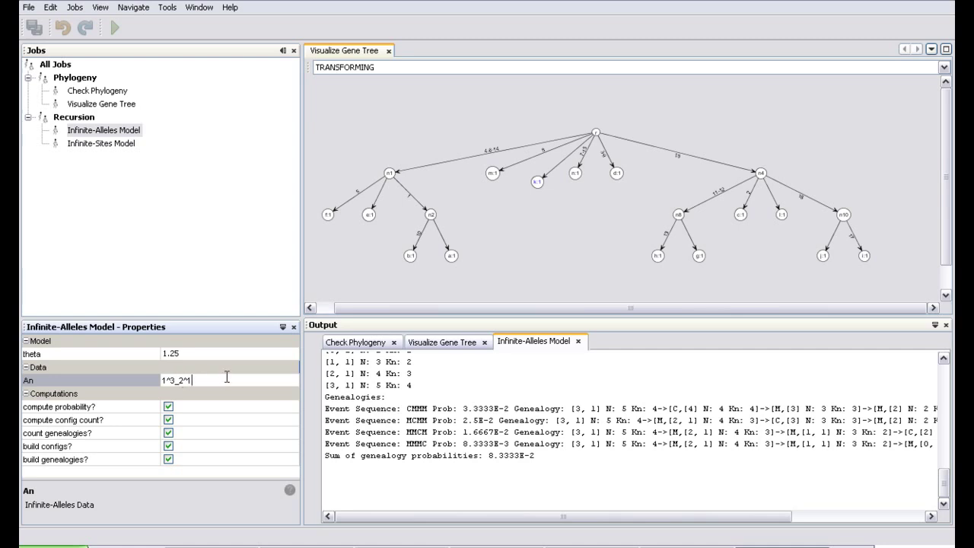
{"action": "key", "text": "BackSpace"}
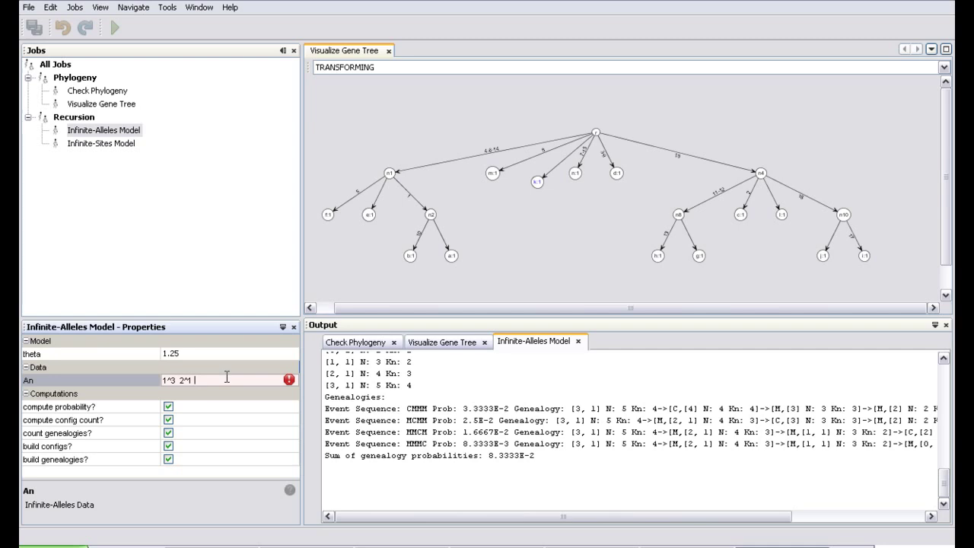
{"action": "key", "text": "Return"}
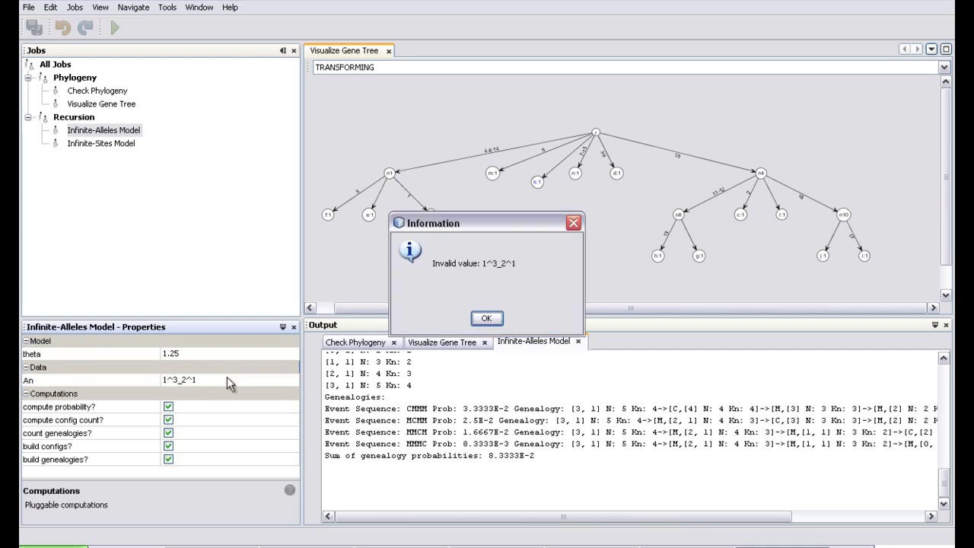
{"action": "left_click", "coordinate": [487, 319]}
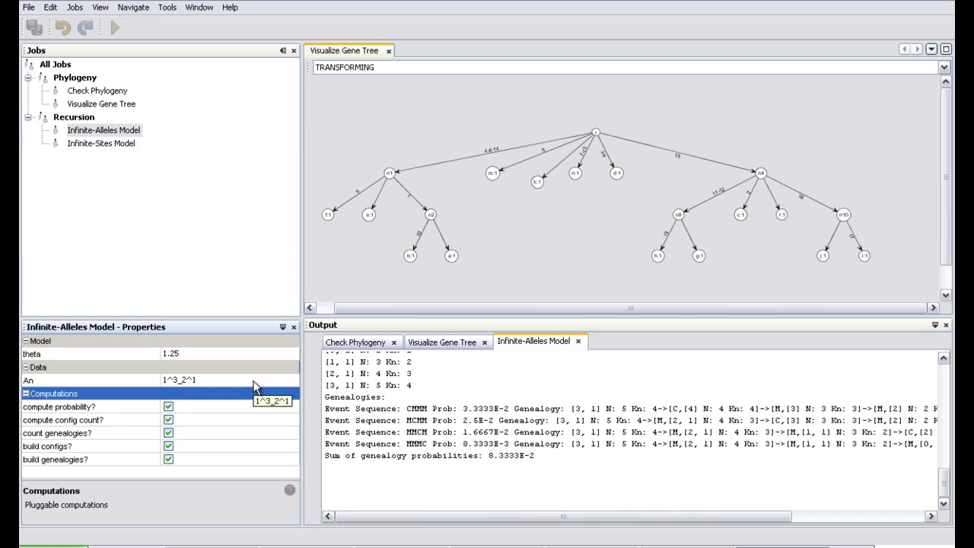
Enable compute config count and count genealogies for the Infinite-Sites Model job under Recursion
{"action": "left_click", "coordinate": [114, 145]}
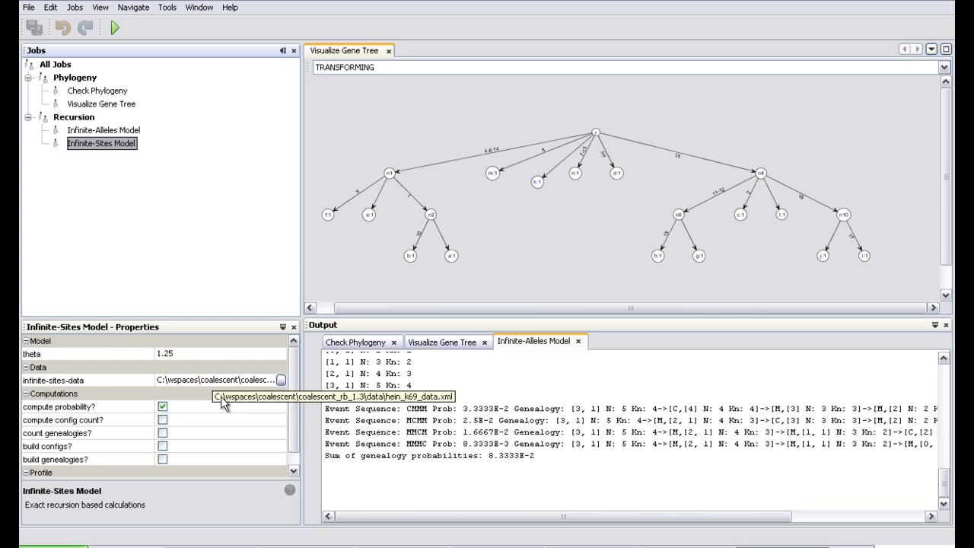
{"action": "left_click", "coordinate": [162, 421]}
{"action": "left_click", "coordinate": [162, 433]}
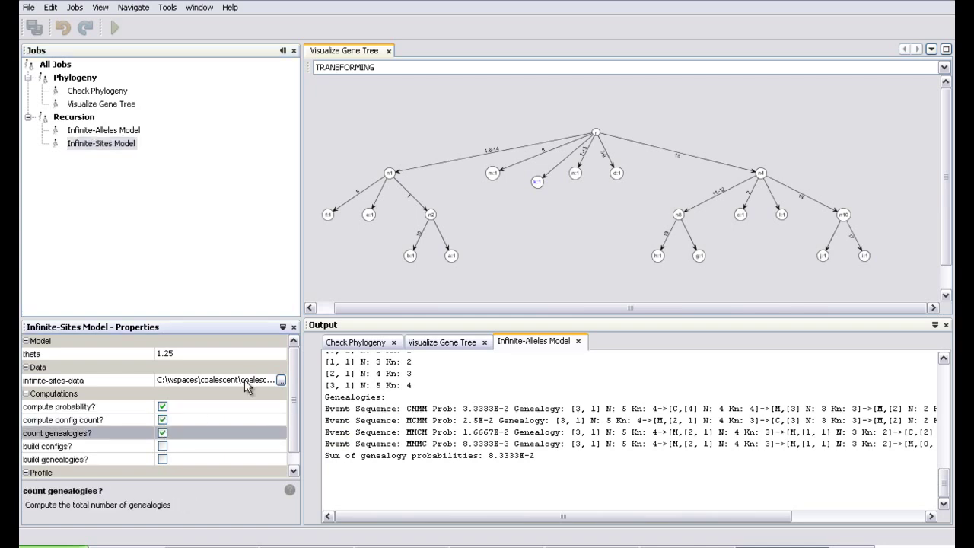
Choose hein_k69_data.xml as the infinite-sites data and run the Infinite-Sites Model job
{"action": "left_click", "coordinate": [281, 380]}
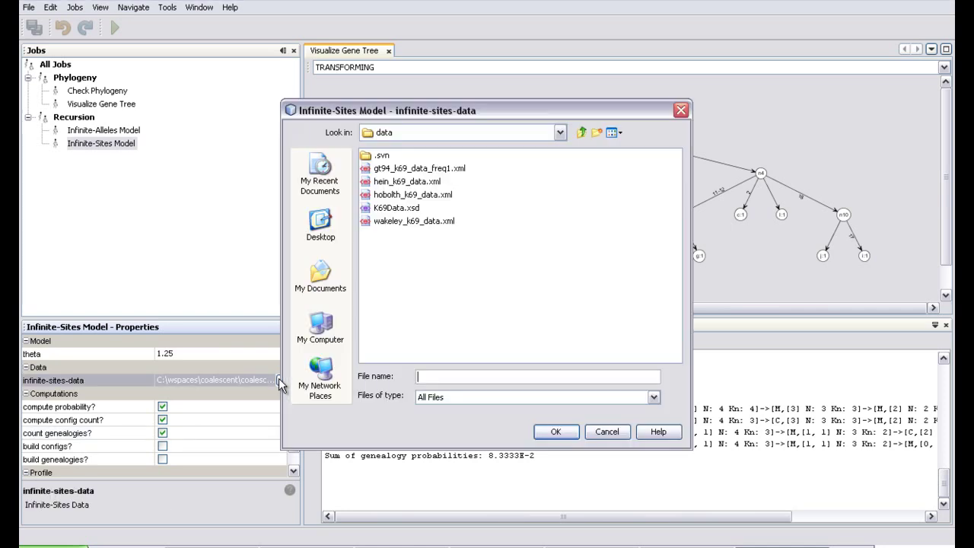
{"action": "left_click", "coordinate": [427, 182]}
{"action": "left_click", "coordinate": [563, 433]}
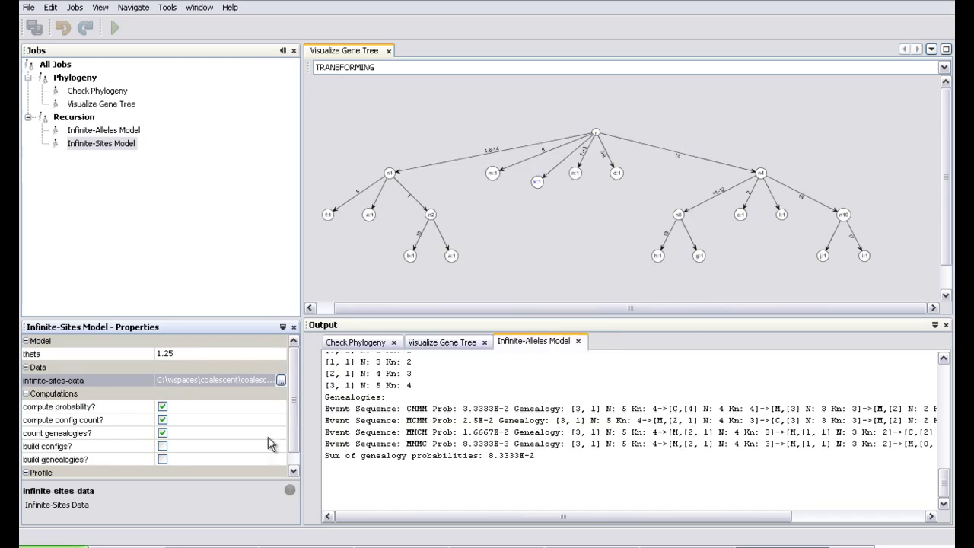
{"action": "left_click", "coordinate": [219, 393]}
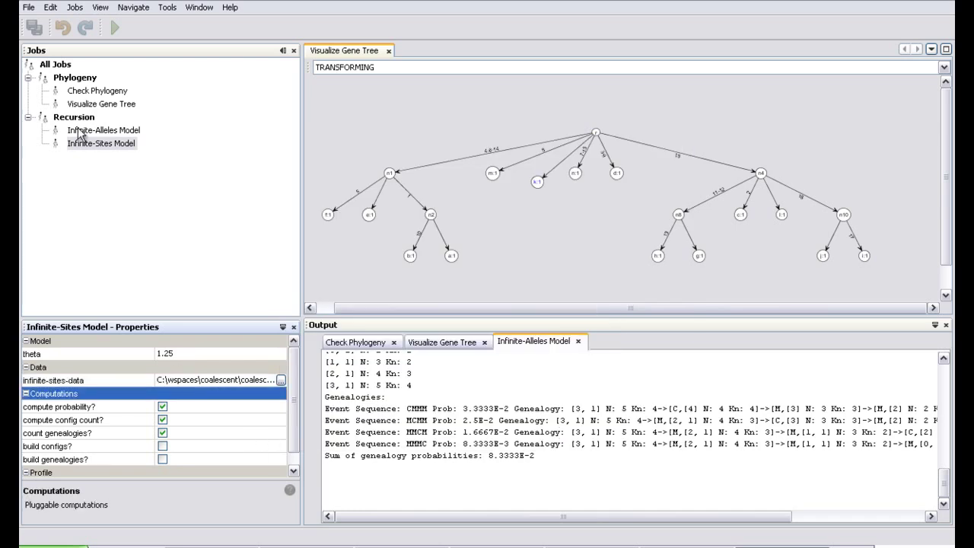
{"action": "left_click", "coordinate": [95, 142]}
{"action": "left_click", "coordinate": [115, 28]}
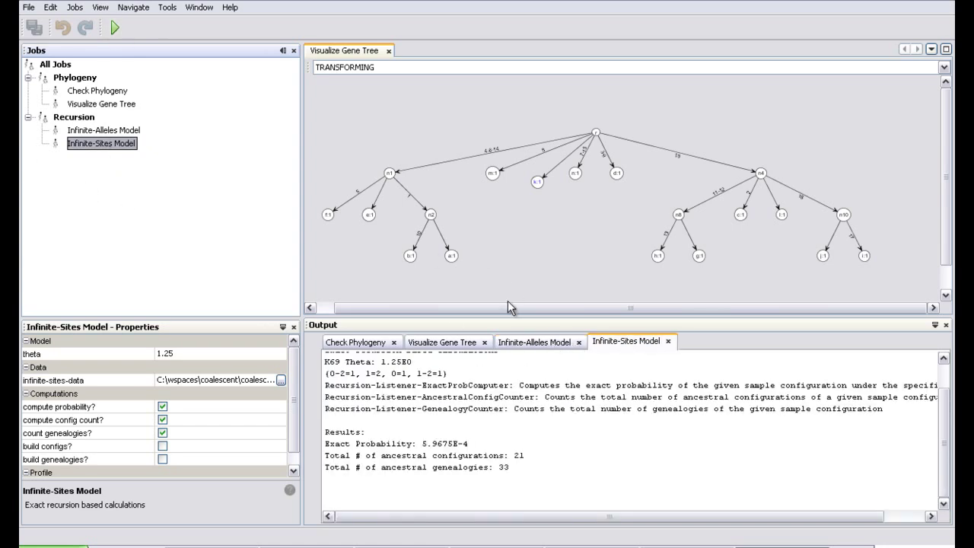
Review the Infinite-Sites Model output, highlighting the exact probability and the ancestral configuration and genealogy totals
{"action": "left_click", "coordinate": [563, 344]}
{"action": "left_click", "coordinate": [618, 344]}
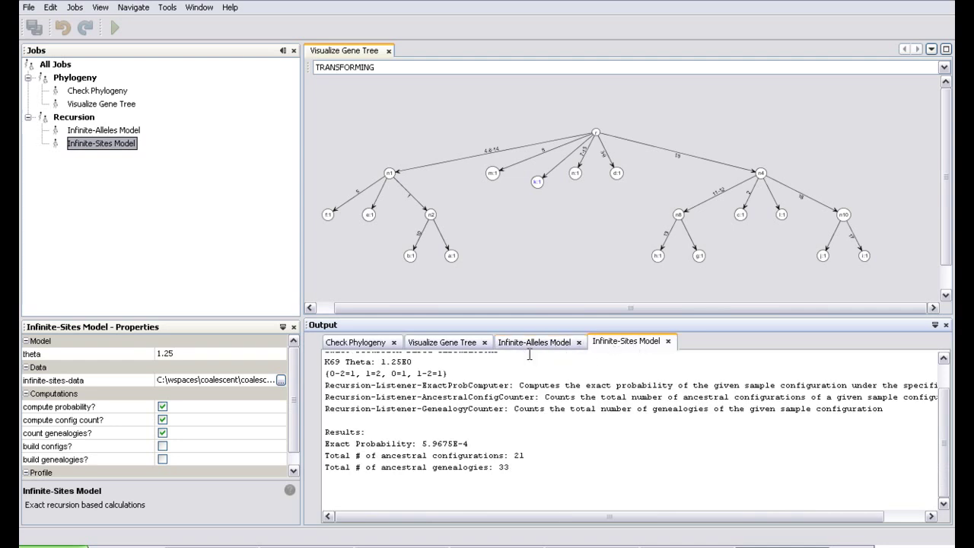
{"action": "scroll", "coordinate": [523, 447], "scroll_direction": "up", "scroll_amount": 1}
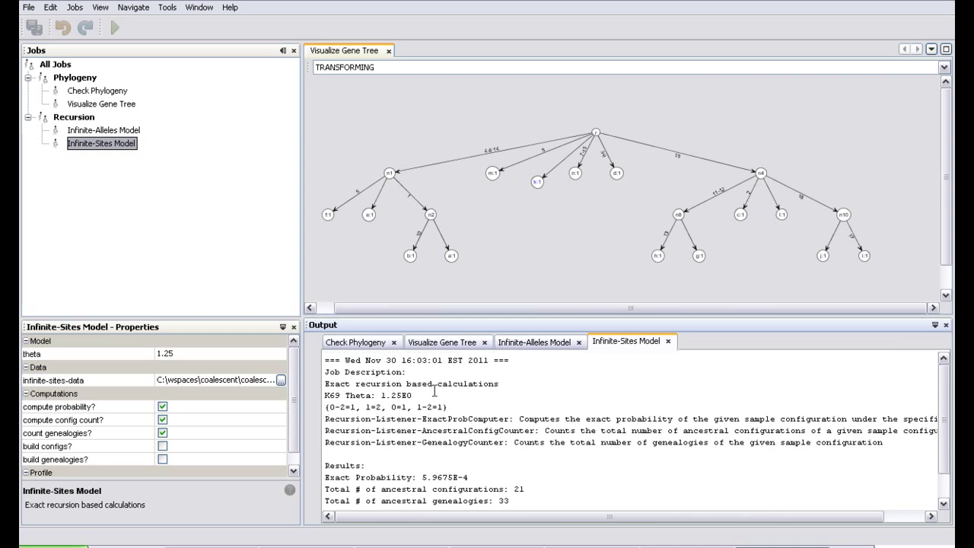
{"action": "scroll", "coordinate": [530, 478], "scroll_direction": "down", "scroll_amount": 1}
{"action": "left_click_drag", "start_coordinate": [518, 467], "coordinate": [399, 429]}
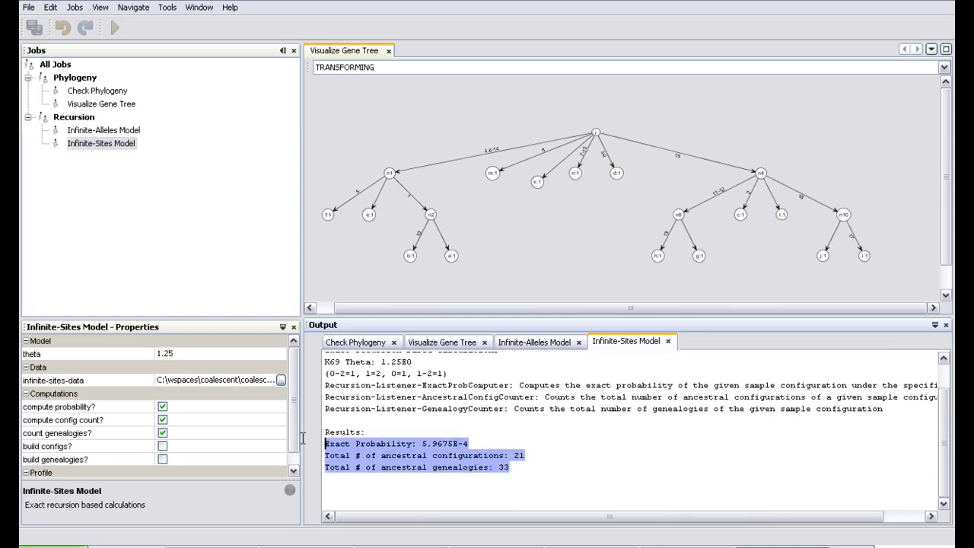
{"action": "left_click", "coordinate": [402, 428]}
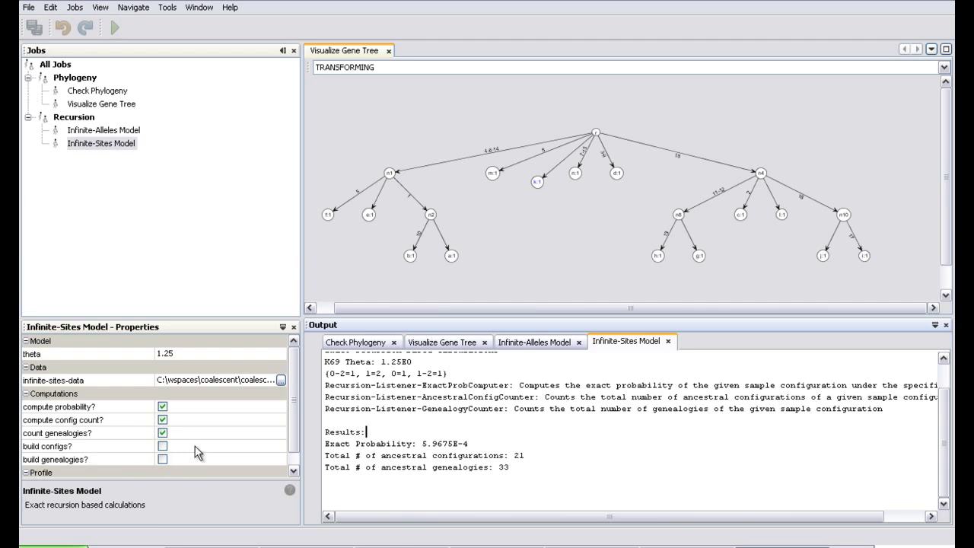
Choose gt94_k69_data_freq1.xml as the infinite-sites data for the Infinite-Sites Model job
{"action": "scroll", "coordinate": [188, 447], "scroll_direction": "down", "scroll_amount": 1}
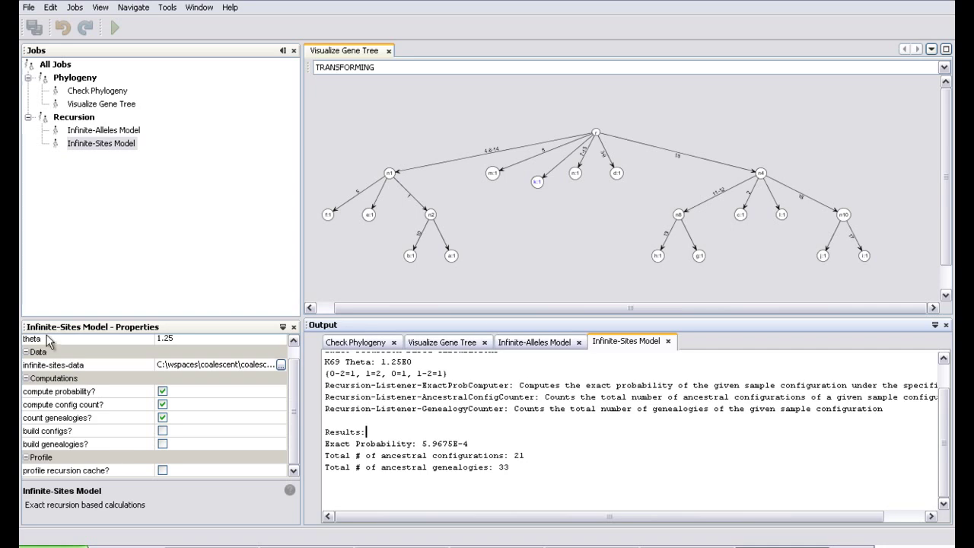
{"action": "left_click", "coordinate": [118, 146]}
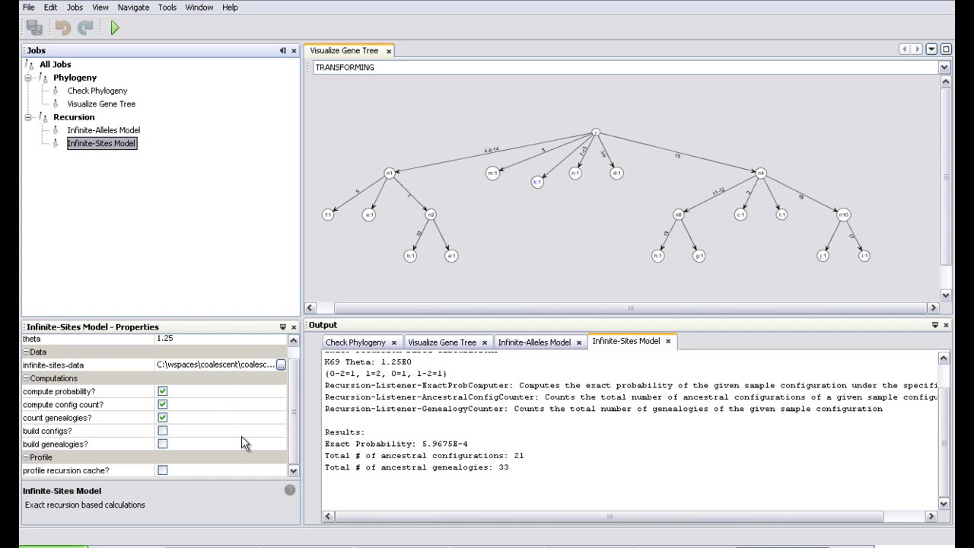
{"action": "left_click", "coordinate": [280, 365]}
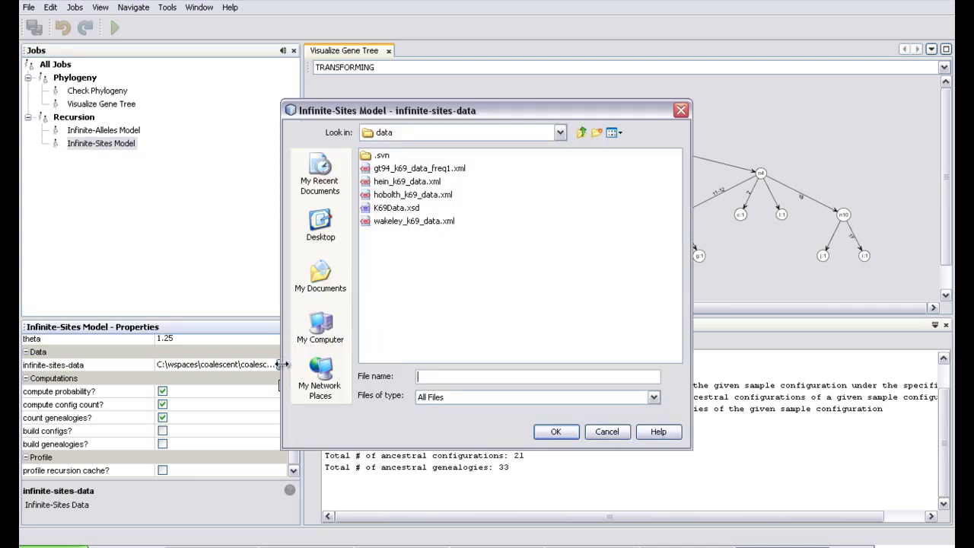
{"action": "left_click", "coordinate": [449, 168]}
{"action": "left_click", "coordinate": [556, 431]}
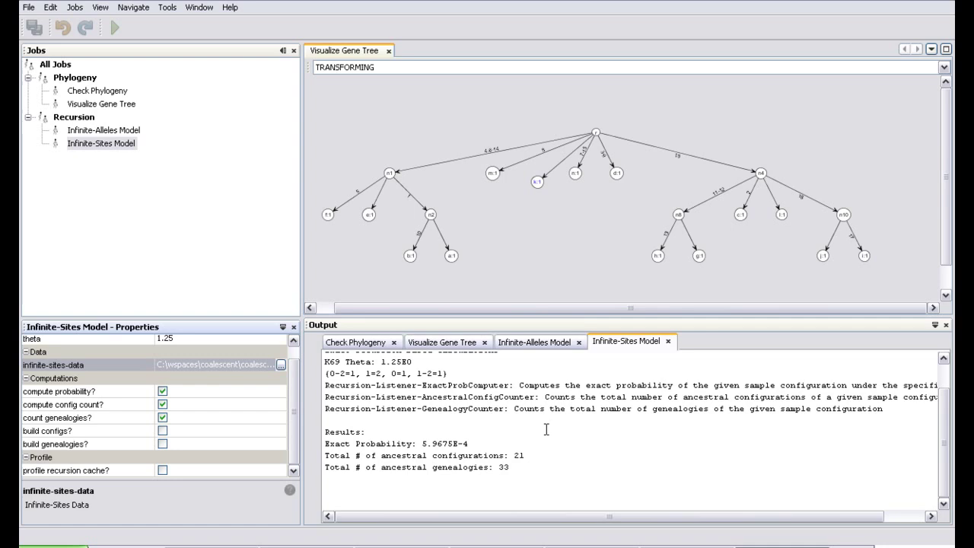
{"action": "left_click", "coordinate": [259, 383]}
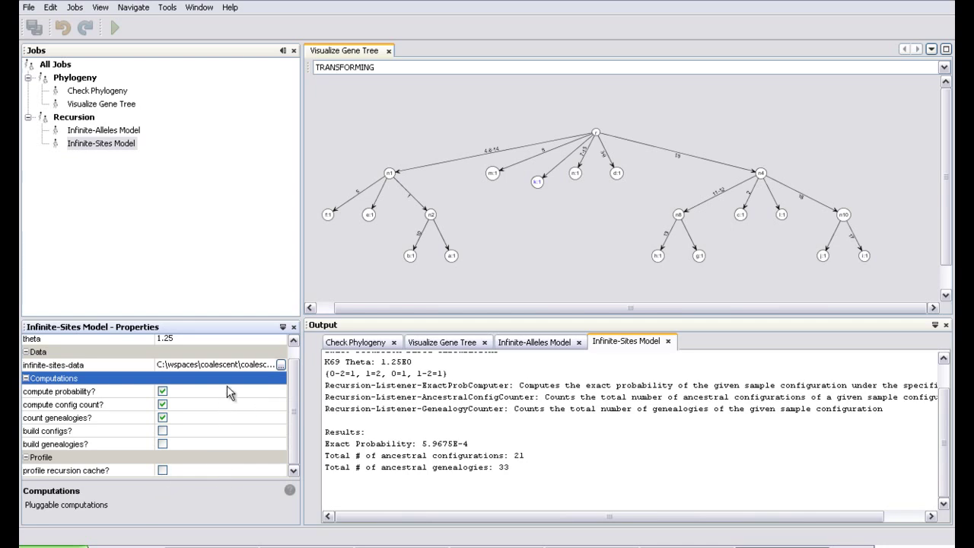
Run the Infinite-Sites Model job and check the running job's progress details
{"action": "left_click", "coordinate": [122, 144]}
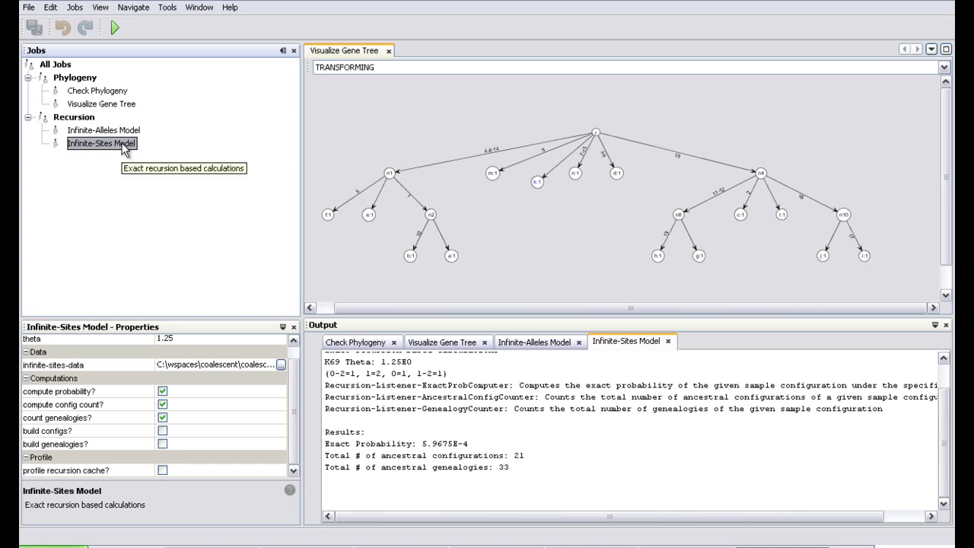
{"action": "left_click", "coordinate": [114, 28]}
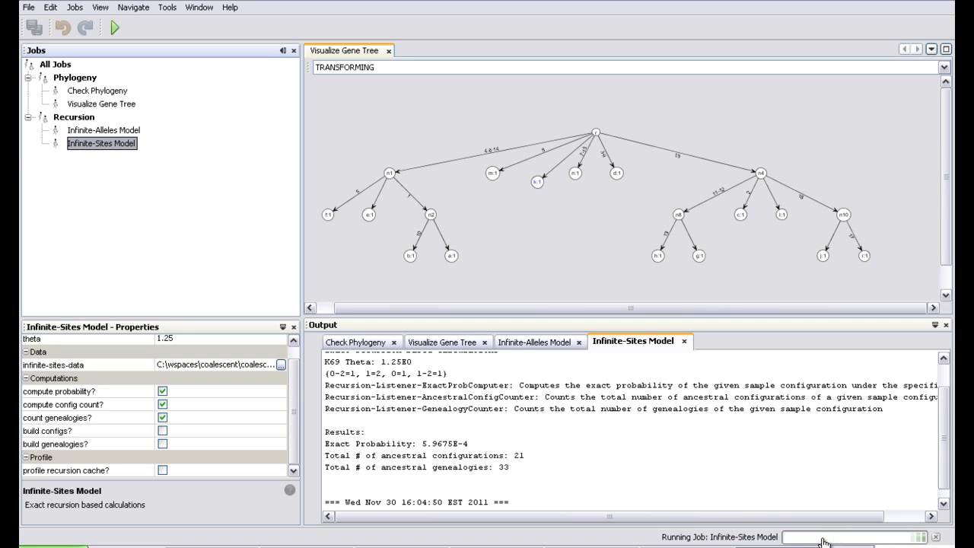
{"action": "left_click", "coordinate": [822, 541]}
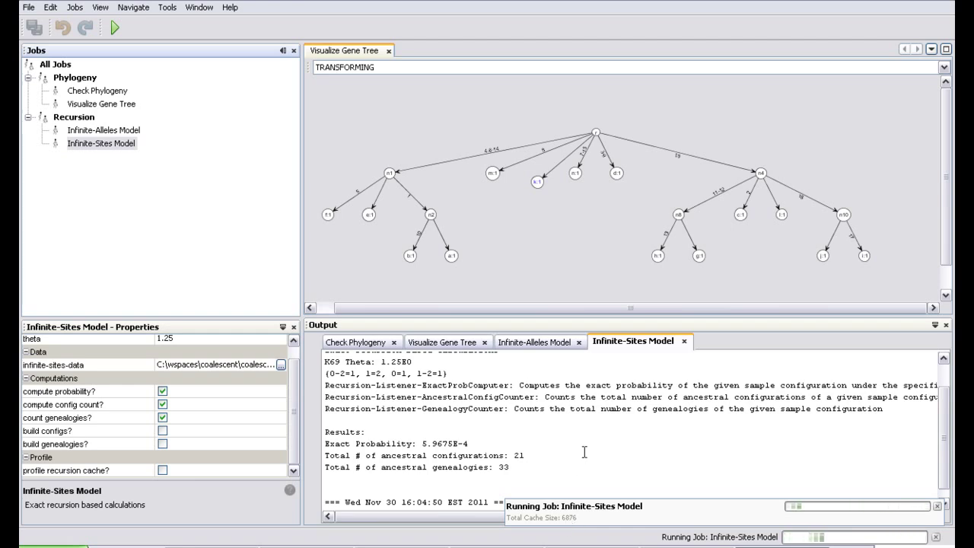
{"action": "left_click", "coordinate": [426, 488]}
Profile the recursion cache of the running Infinite-Sites Model job and cancel the job
{"action": "left_click", "coordinate": [164, 469]}
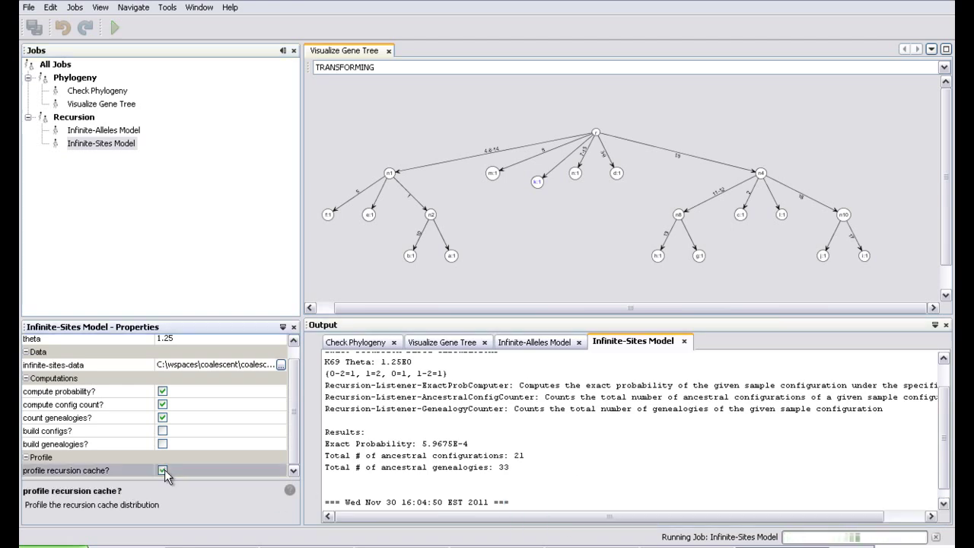
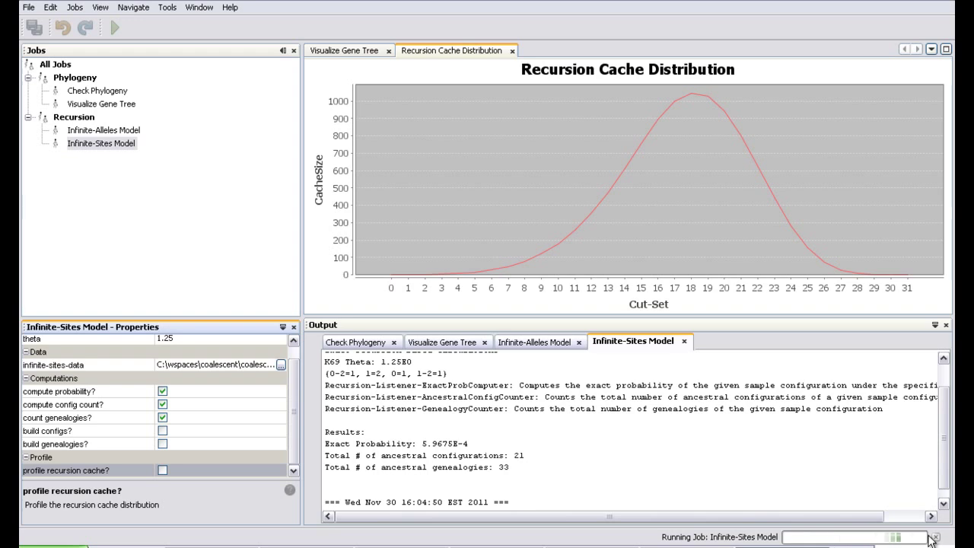
{"action": "left_click", "coordinate": [937, 538]}
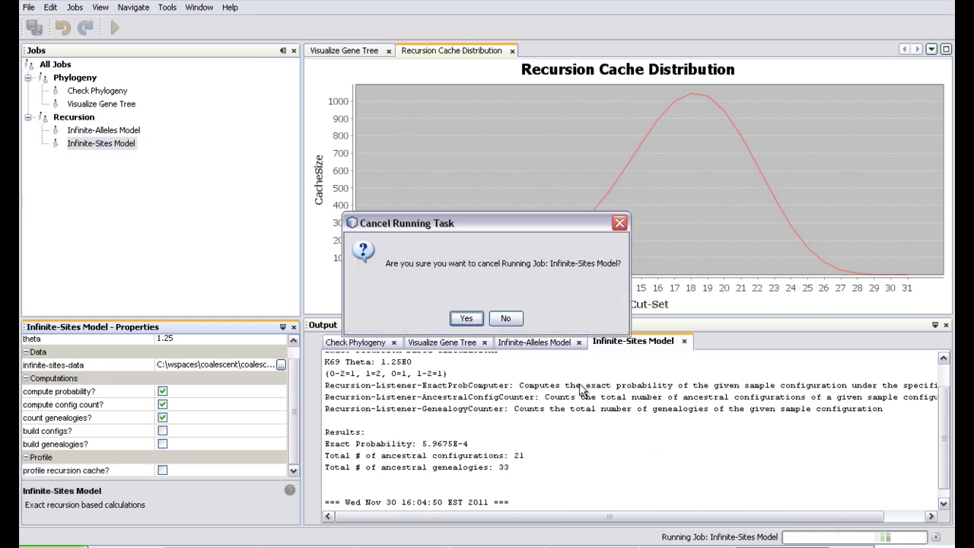
{"action": "left_click", "coordinate": [466, 318]}
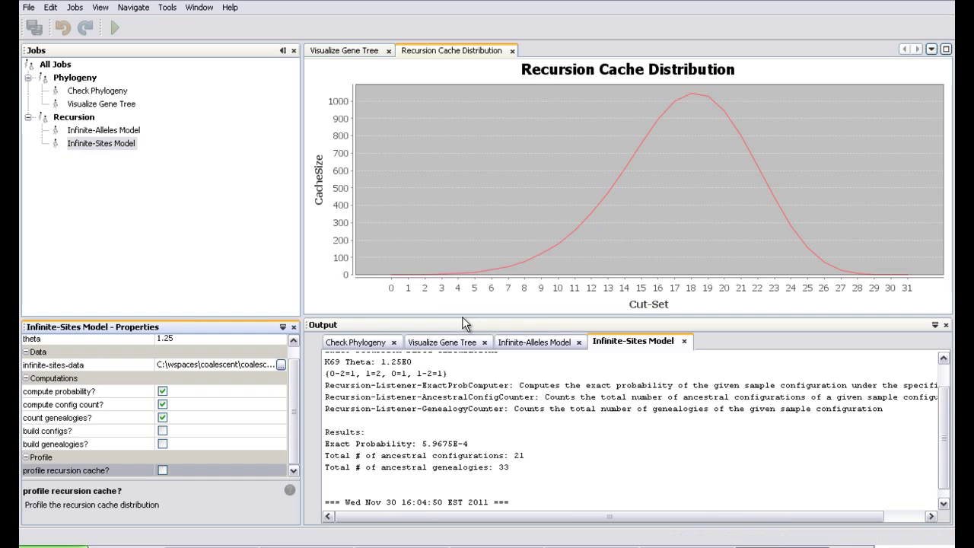
{"action": "left_click", "coordinate": [783, 468]}
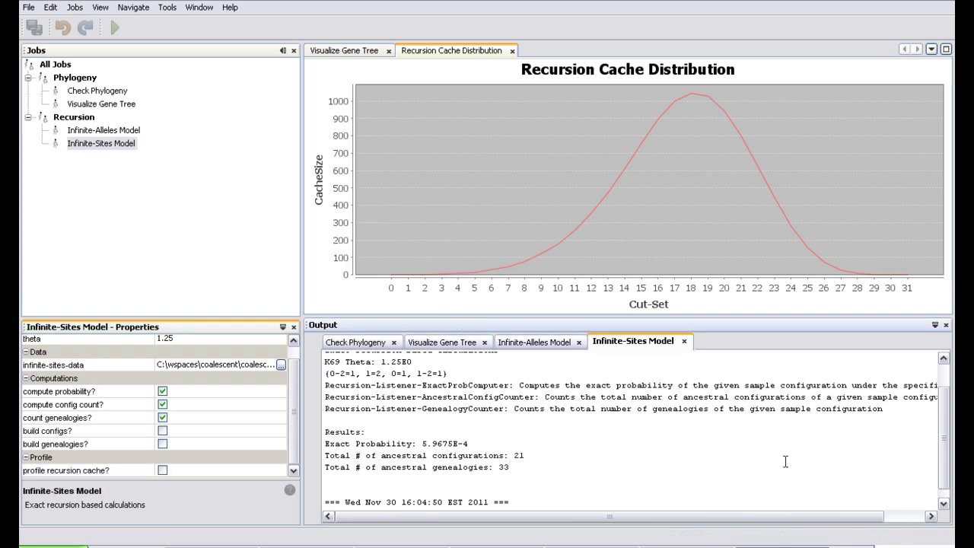
{"action": "scroll", "coordinate": [786, 461], "scroll_direction": "down", "scroll_amount": 1}
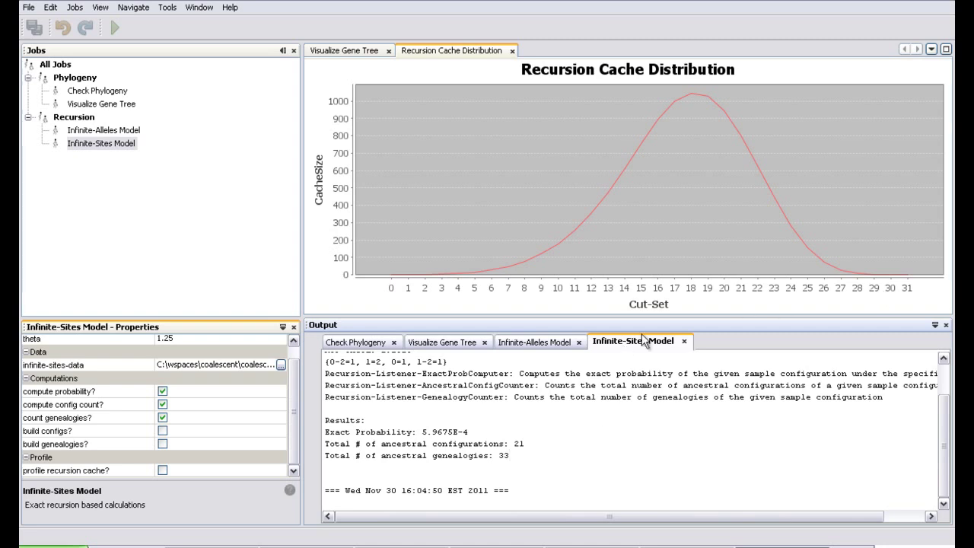
Review the properties of the Infinite-Alleles Model, Visualize Gene Tree, Check Phylogeny and Infinite-Sites Model jobs
{"action": "left_click", "coordinate": [130, 143]}
{"action": "left_click", "coordinate": [124, 130]}
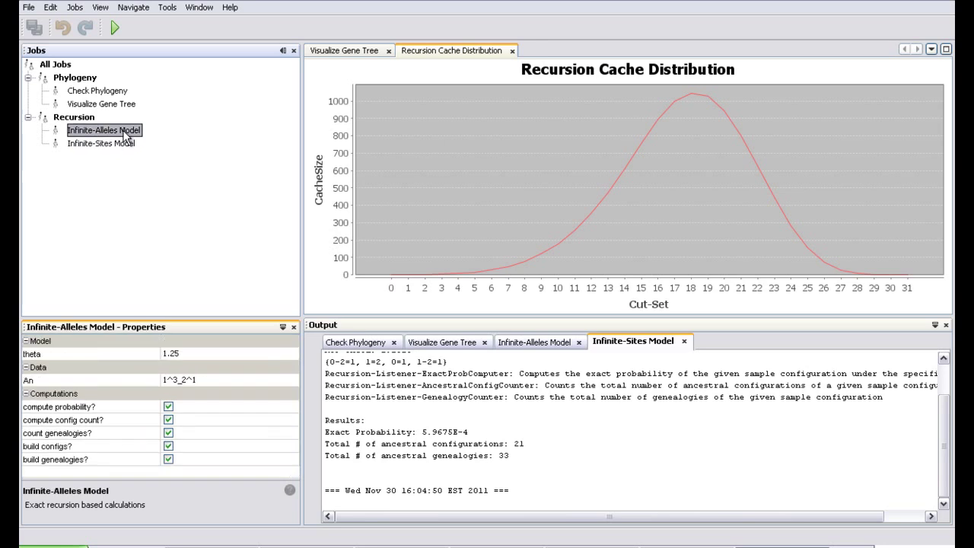
{"action": "left_click", "coordinate": [111, 106]}
{"action": "left_click", "coordinate": [114, 91]}
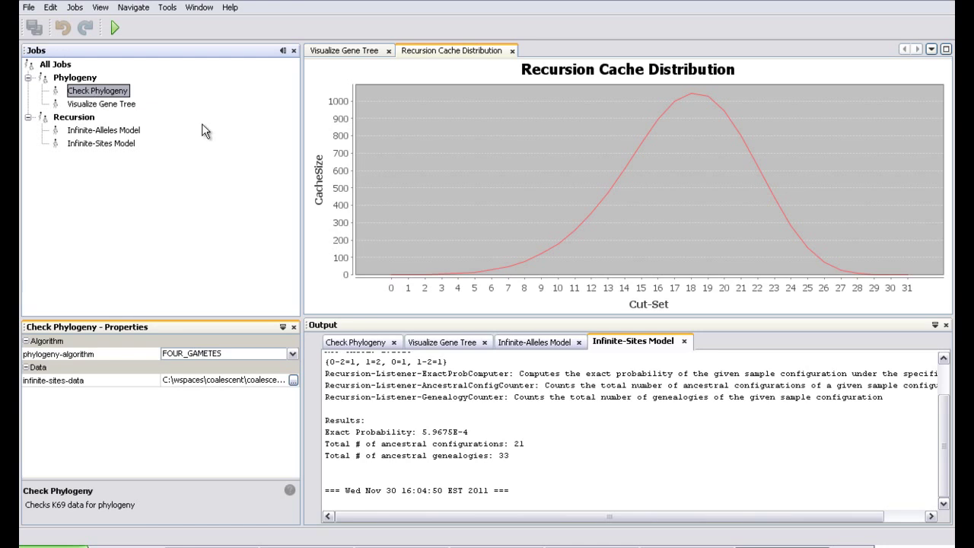
{"action": "left_click", "coordinate": [123, 132]}
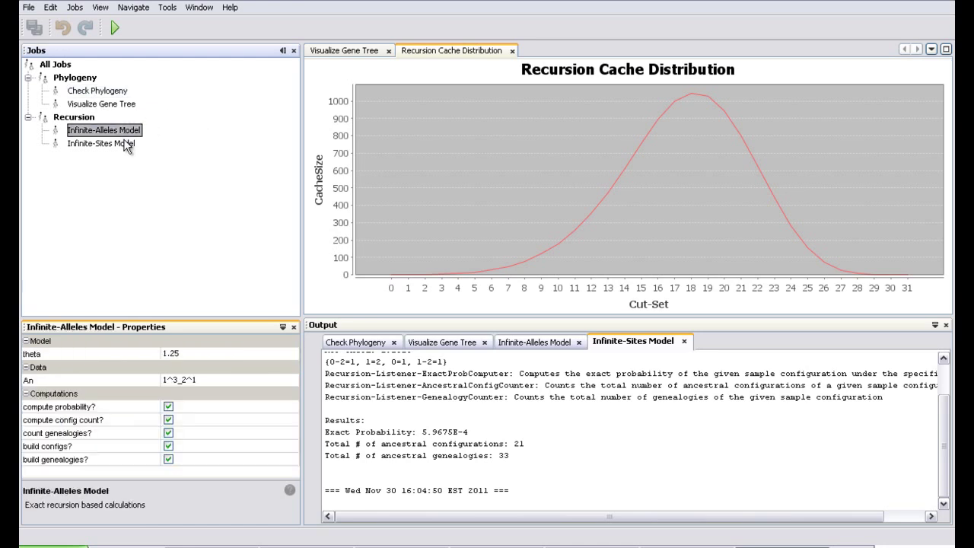
{"action": "left_click", "coordinate": [124, 144]}
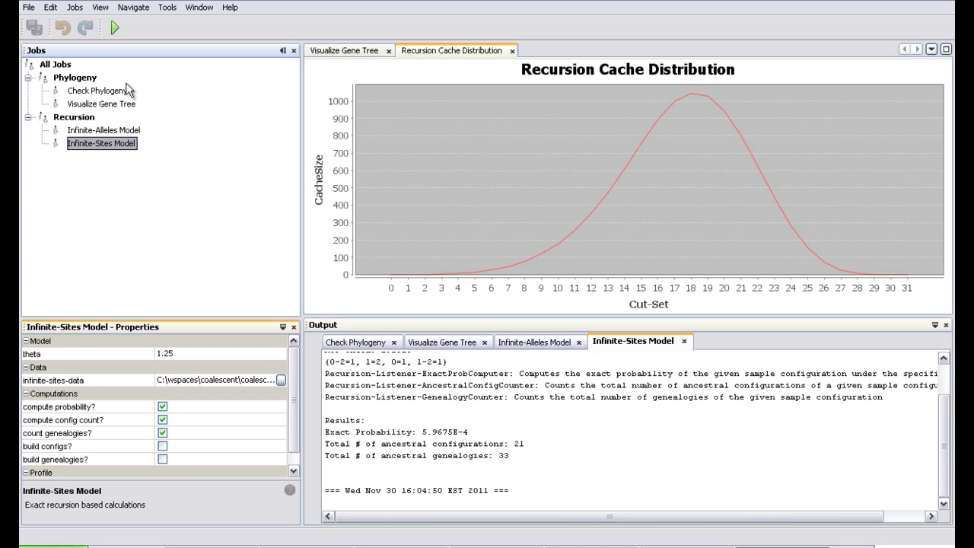
Open the plugin manager and view the details of the available Coalescent Analysis plugin
{"action": "left_click", "coordinate": [167, 8]}
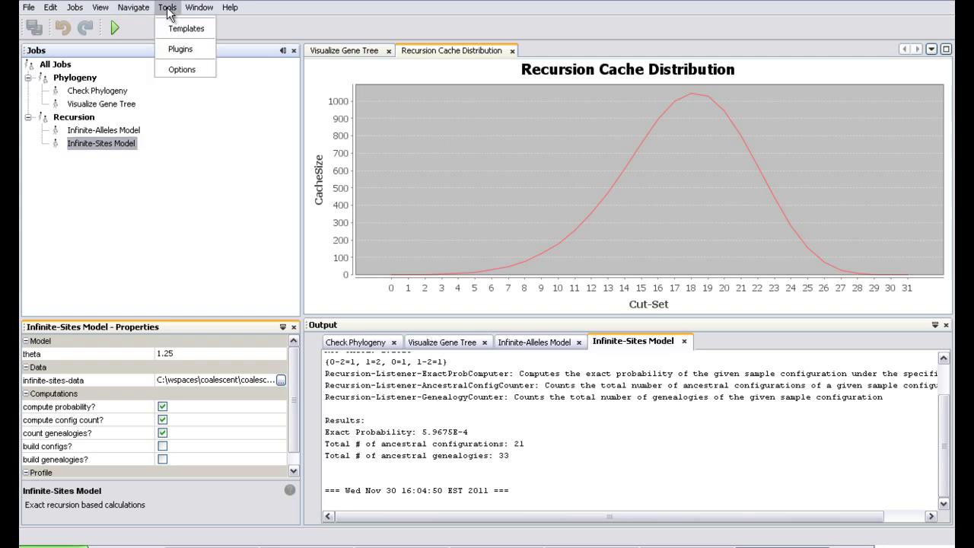
{"action": "left_click", "coordinate": [228, 126]}
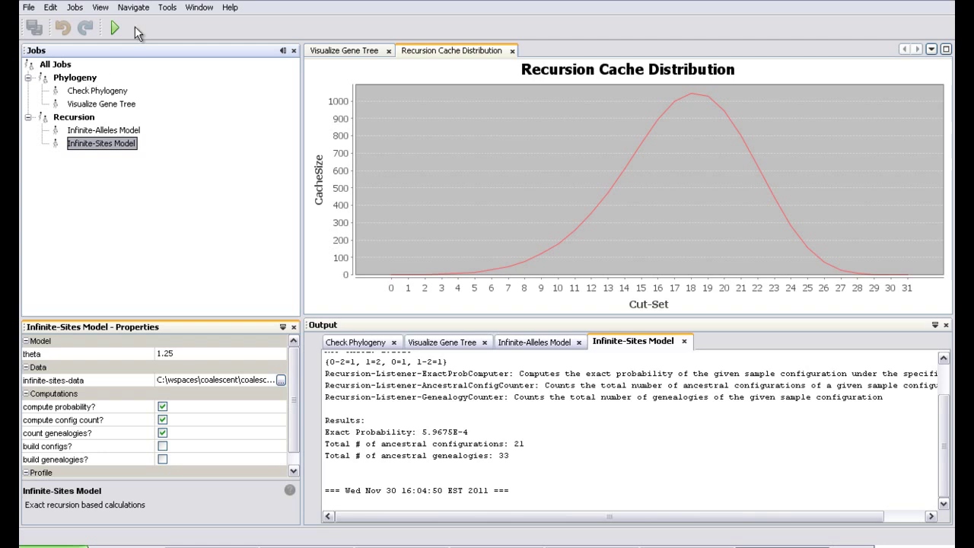
{"action": "left_click", "coordinate": [166, 8]}
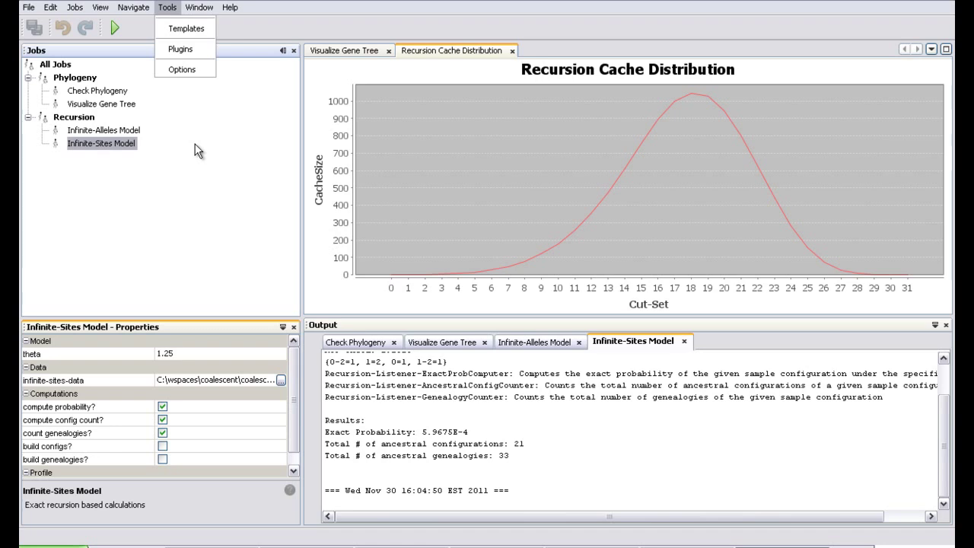
{"action": "left_click", "coordinate": [185, 53]}
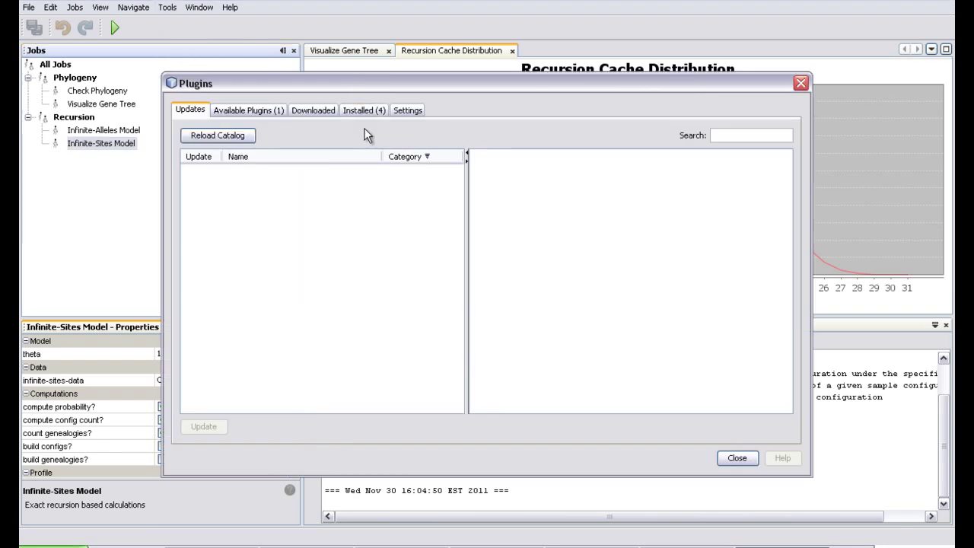
{"action": "left_click", "coordinate": [245, 112]}
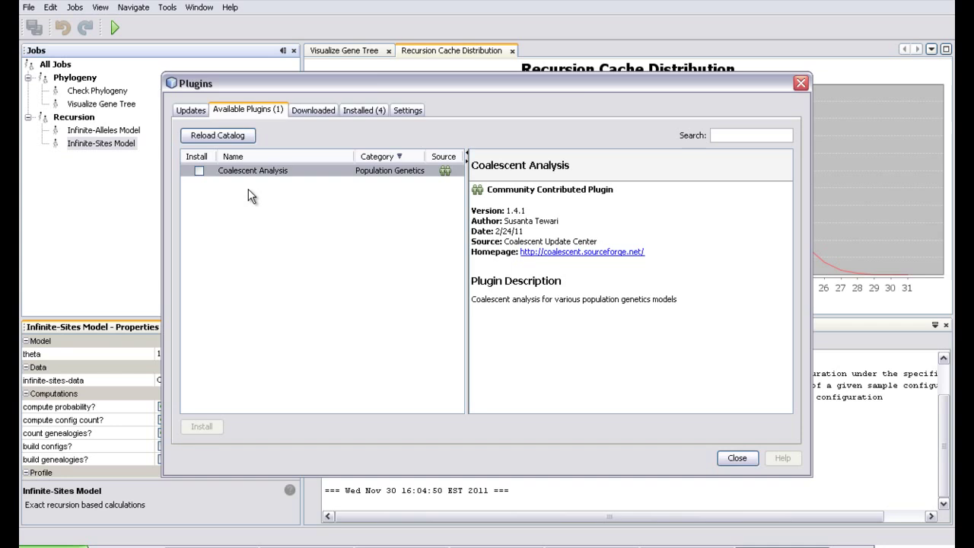
Inspect the configured Coalescent and Commons update centers in the plugin settings
{"action": "left_click", "coordinate": [409, 111]}
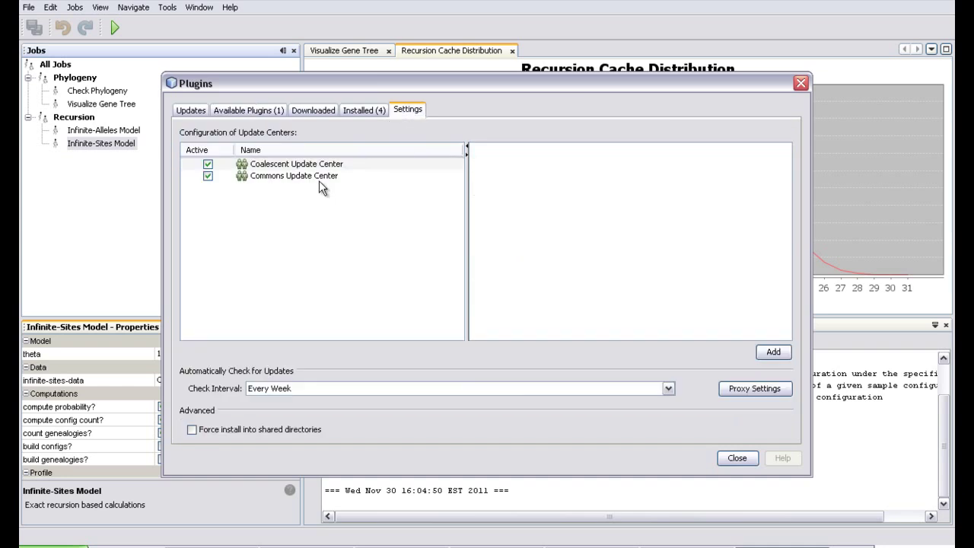
{"action": "left_click", "coordinate": [388, 175]}
{"action": "left_click", "coordinate": [390, 163]}
{"action": "left_click", "coordinate": [388, 175]}
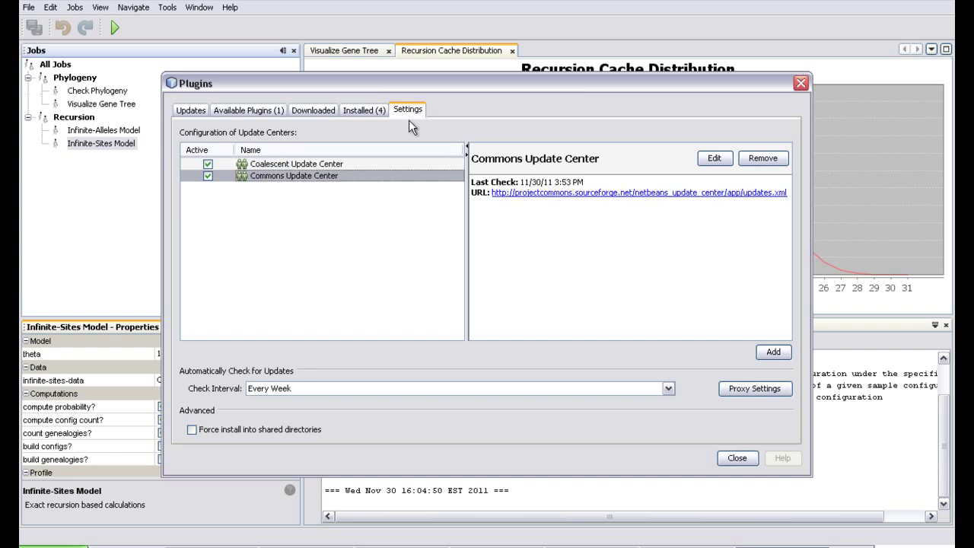
Examine the installed Recursion plugin, including its deactivate and uninstall options, and highlight its feature description
{"action": "left_click", "coordinate": [363, 112]}
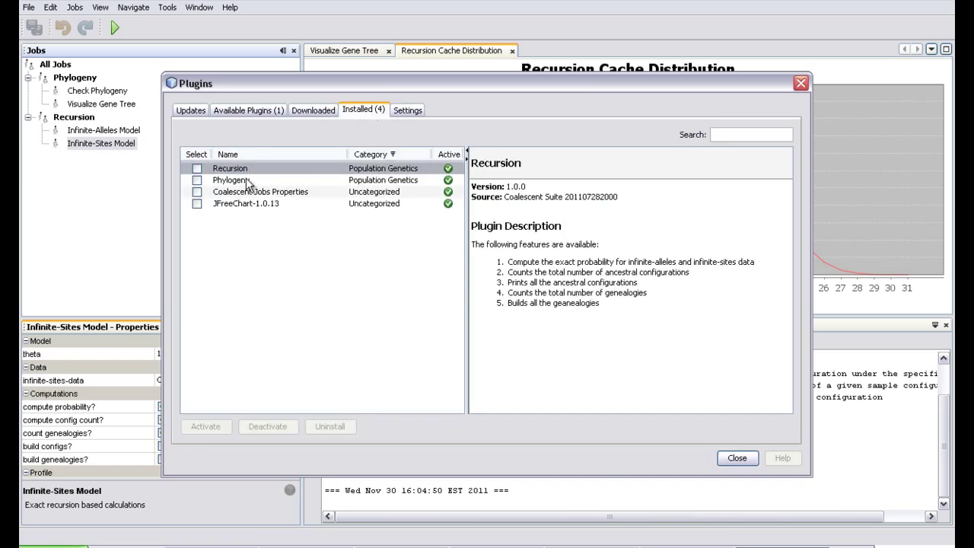
{"action": "left_click", "coordinate": [197, 168]}
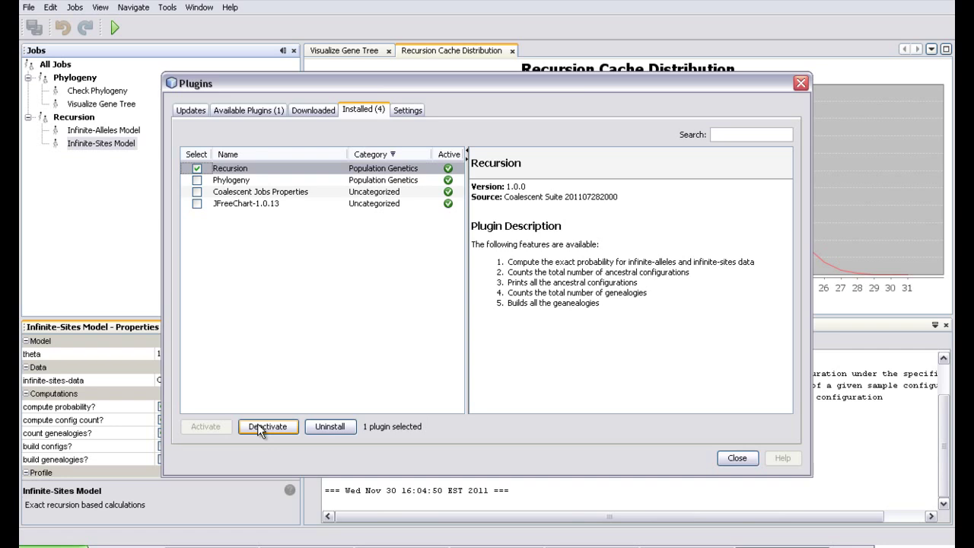
{"action": "left_click", "coordinate": [191, 169]}
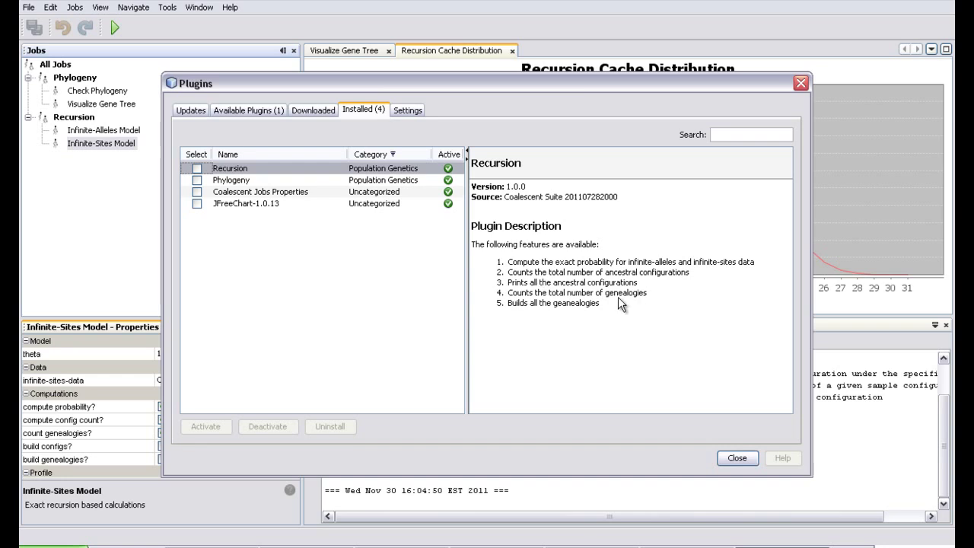
{"action": "left_click_drag", "start_coordinate": [618, 303], "coordinate": [472, 234]}
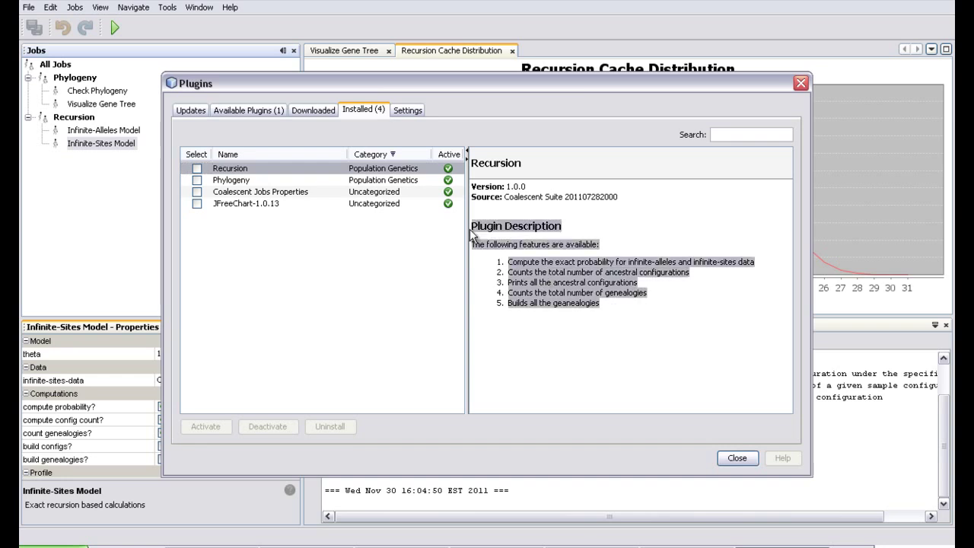
Review the installed Phylogeny plugin's feature description and close the plugin manager
{"action": "left_click", "coordinate": [278, 179]}
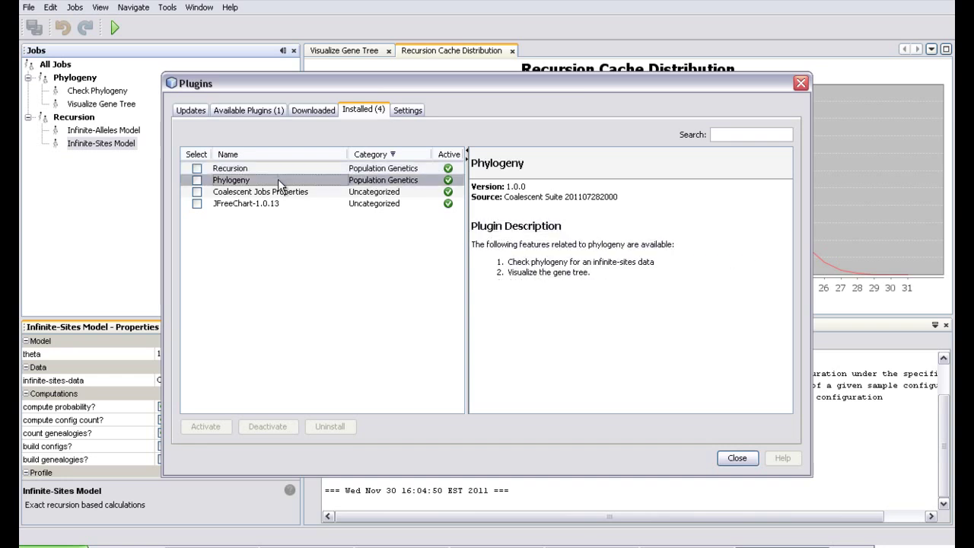
{"action": "left_click_drag", "start_coordinate": [593, 273], "coordinate": [469, 191]}
{"action": "left_click", "coordinate": [623, 275]}
{"action": "left_click", "coordinate": [737, 458]}
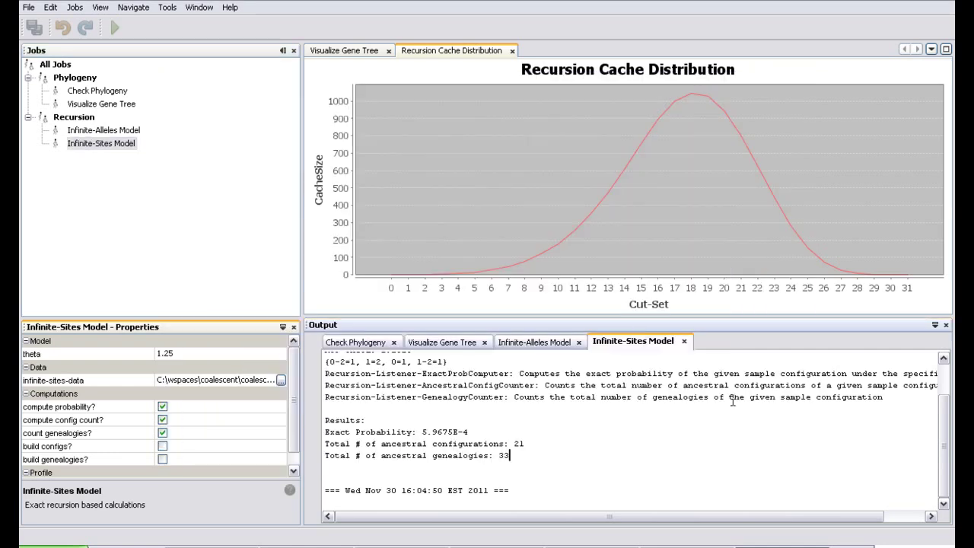